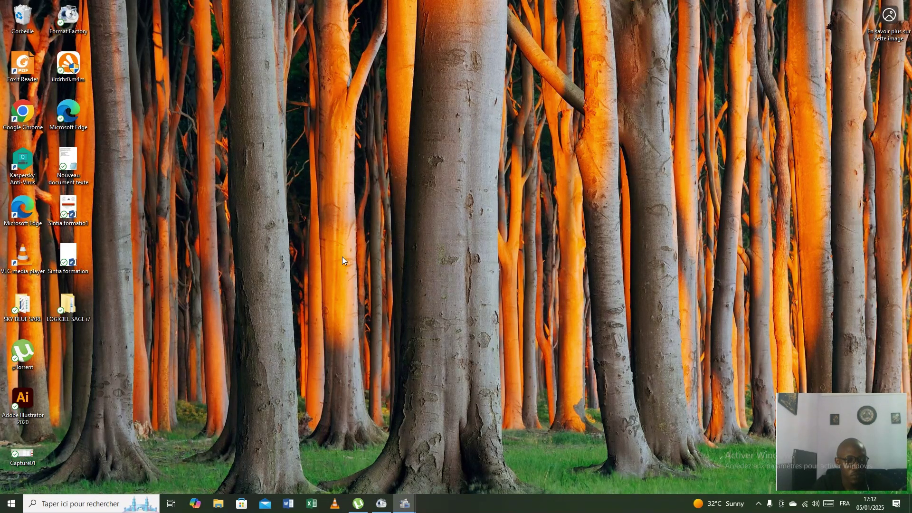
Look through the full list of applications installed on the computer
click(11, 503)
scroll(97, 440, down, 15)
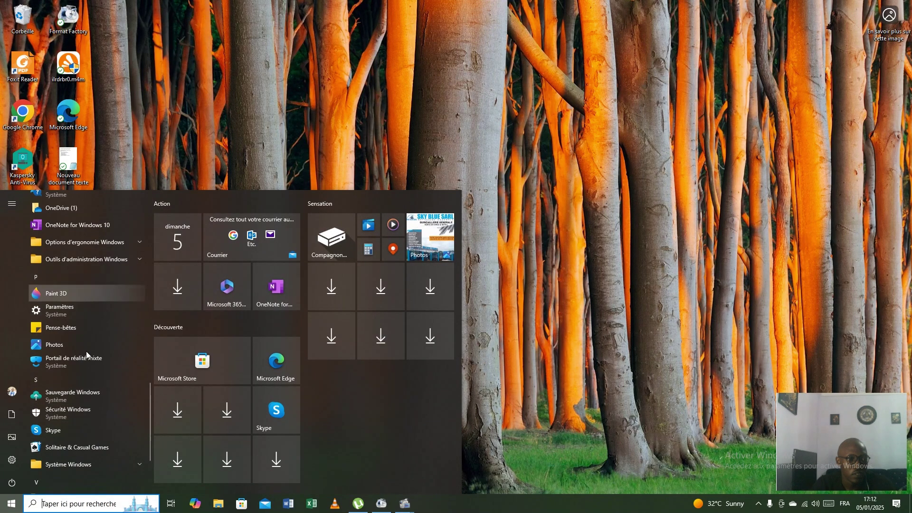
scroll(83, 380, down, 3)
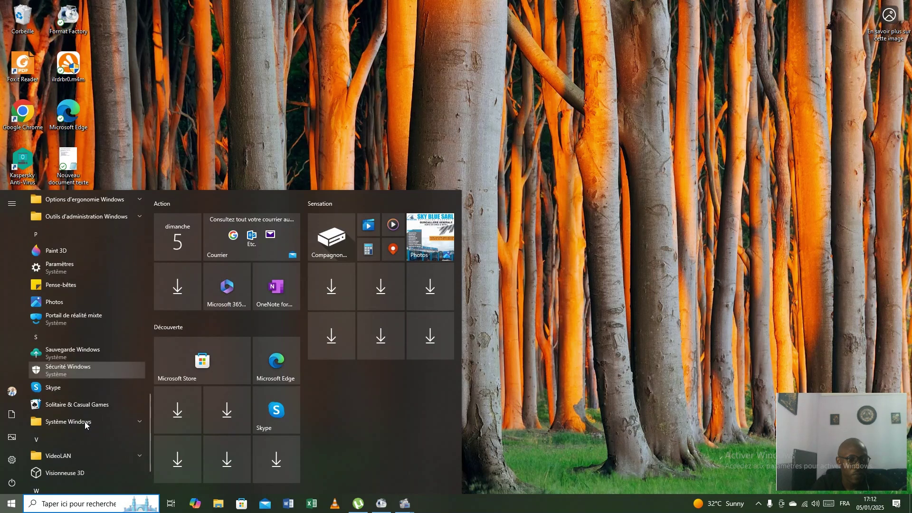
scroll(88, 407, up, 20)
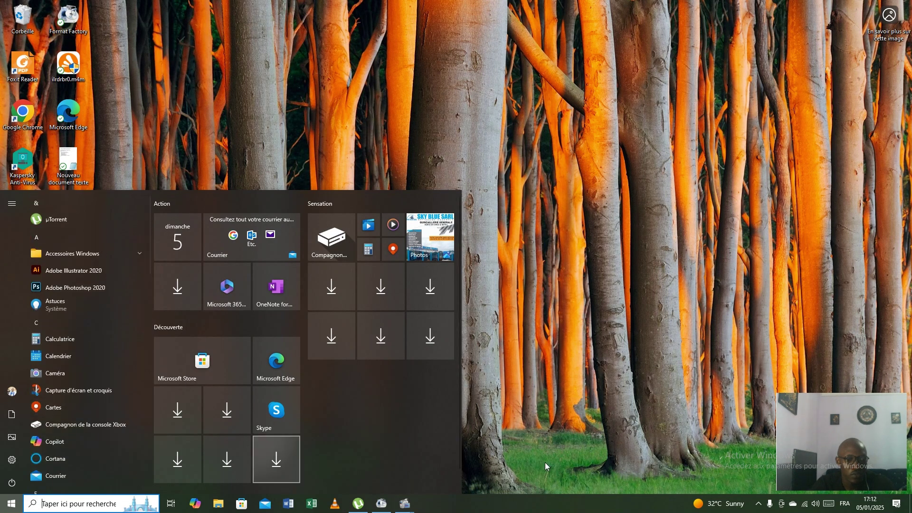
click(541, 368)
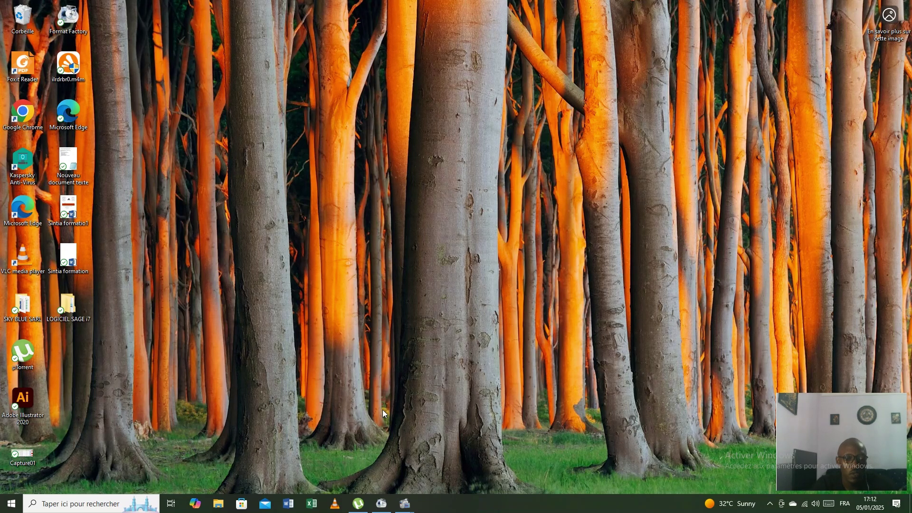
Launch the setup application from the SETUP SAGE COMPTABILITE I7 v8.5 IUG folder under Documents, FORMATION PRATIQUE SAGE 100, FORMATION LOGICIEL SAGE COMPTABILITE
click(214, 511)
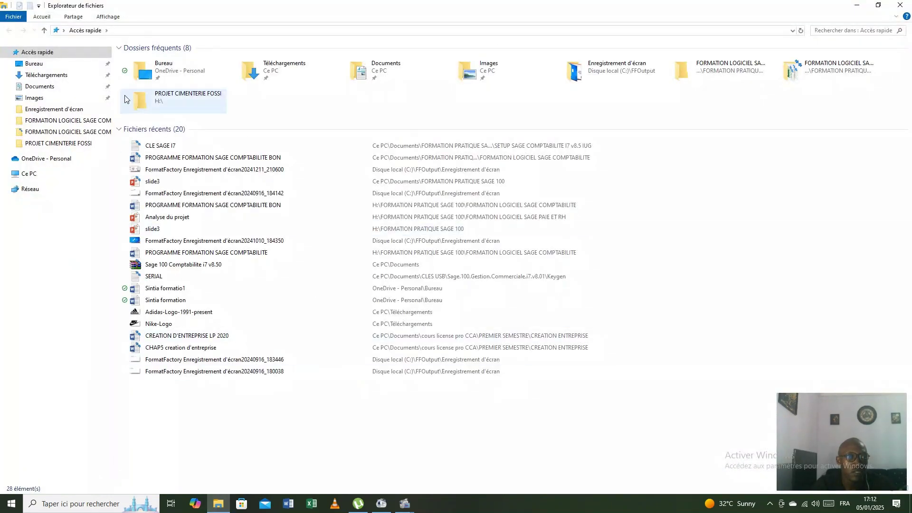
click(64, 87)
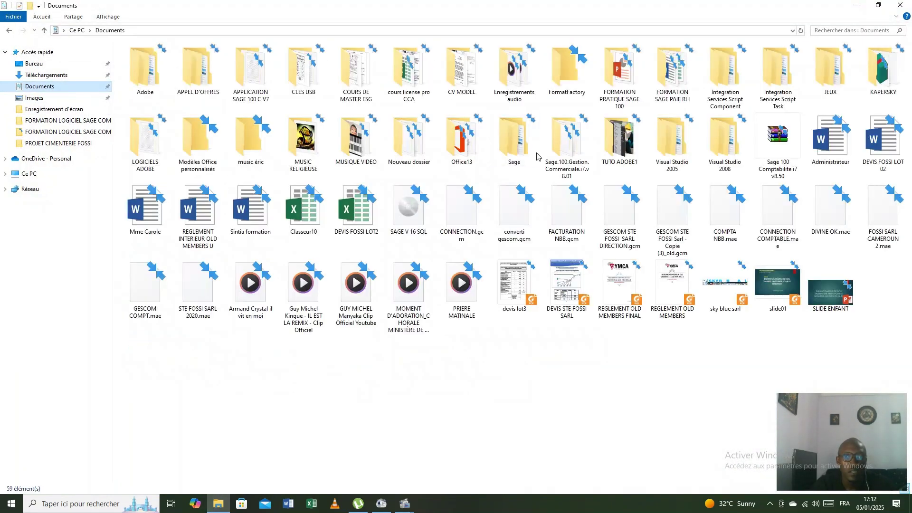
double_click(618, 76)
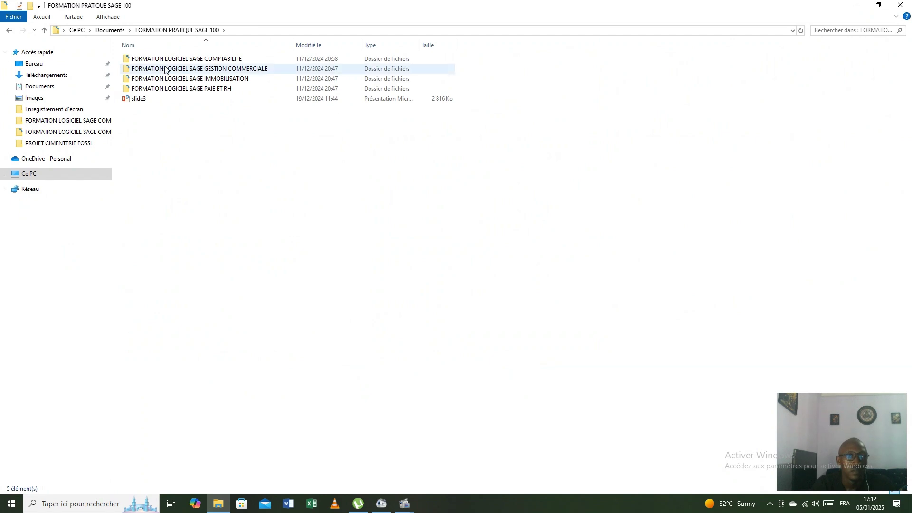
mouse_move(170, 59)
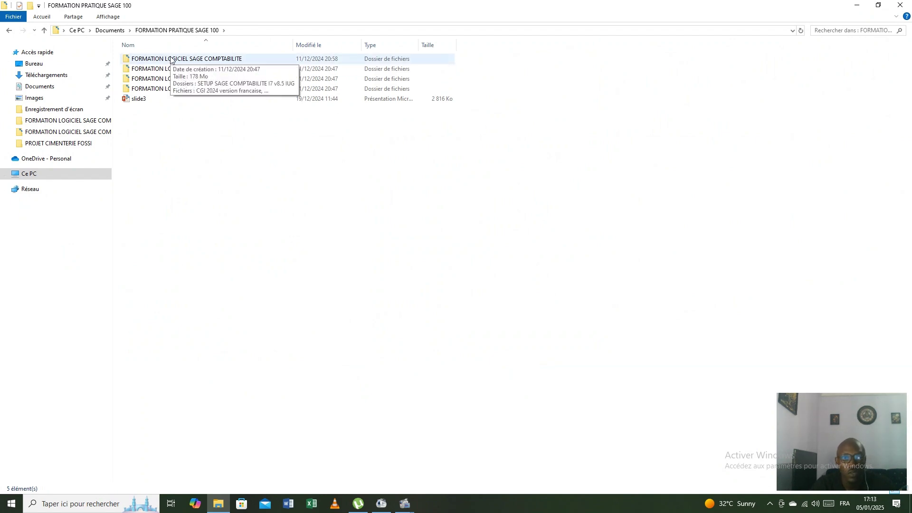
double_click(170, 59)
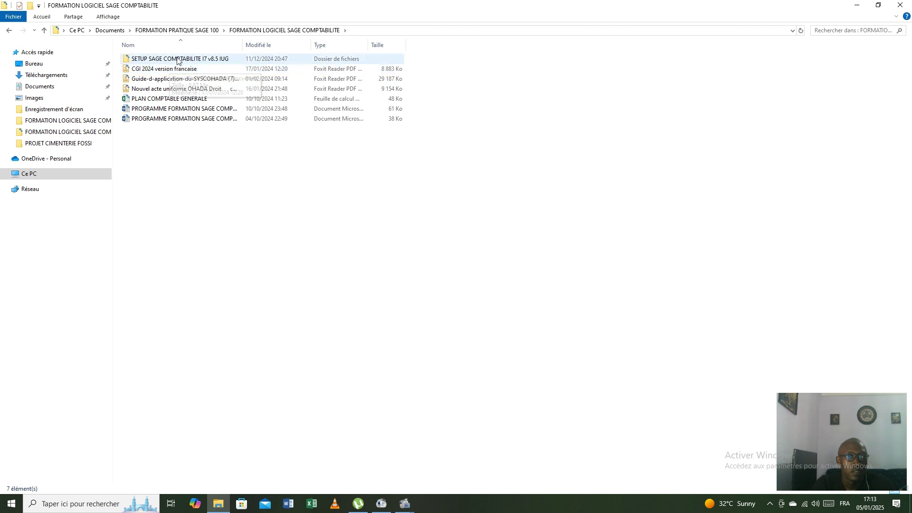
double_click(162, 59)
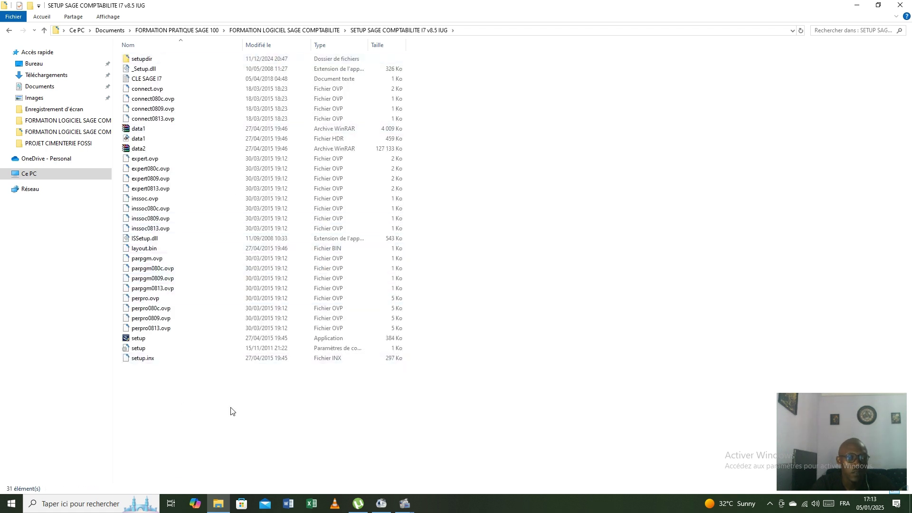
double_click(145, 340)
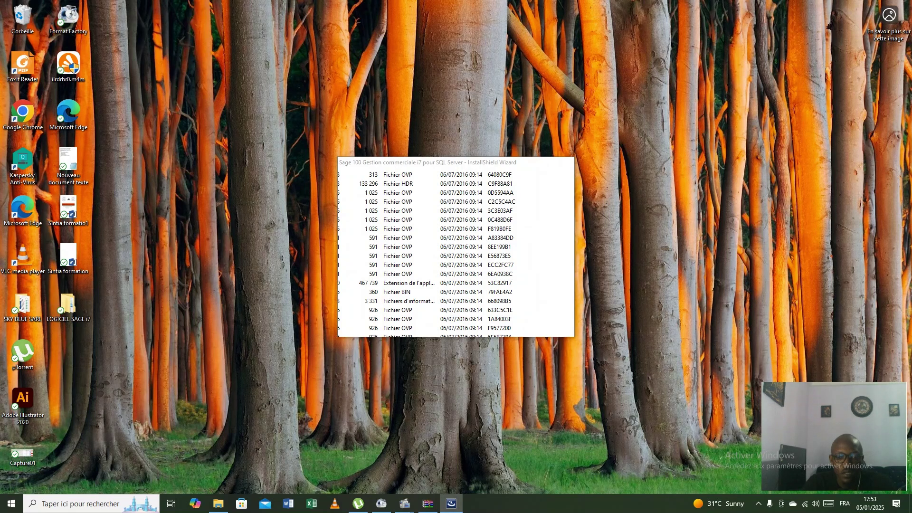
Check the programs running in the background and the recently added applications
mouse_move(457, 509)
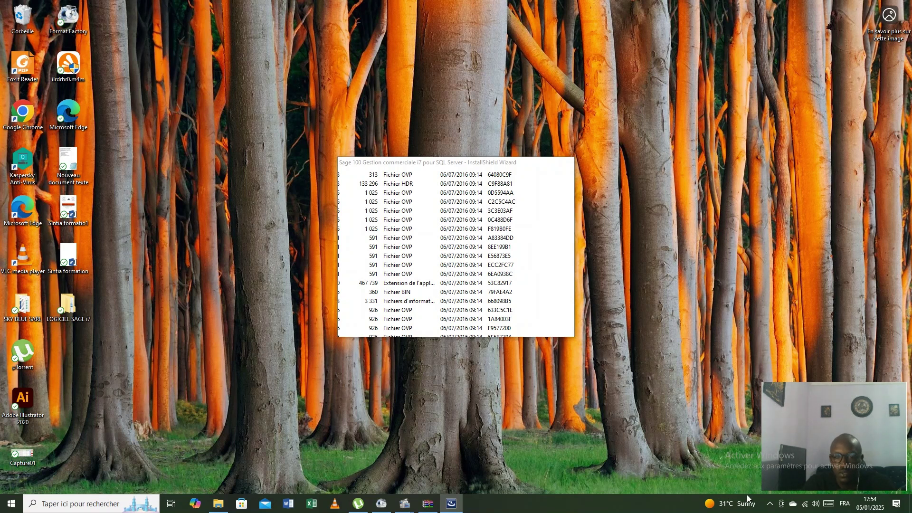
click(770, 504)
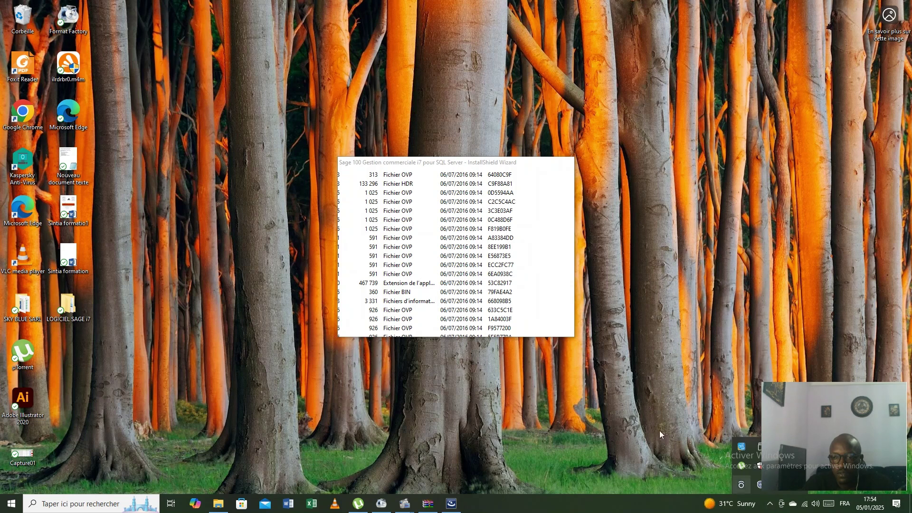
click(647, 419)
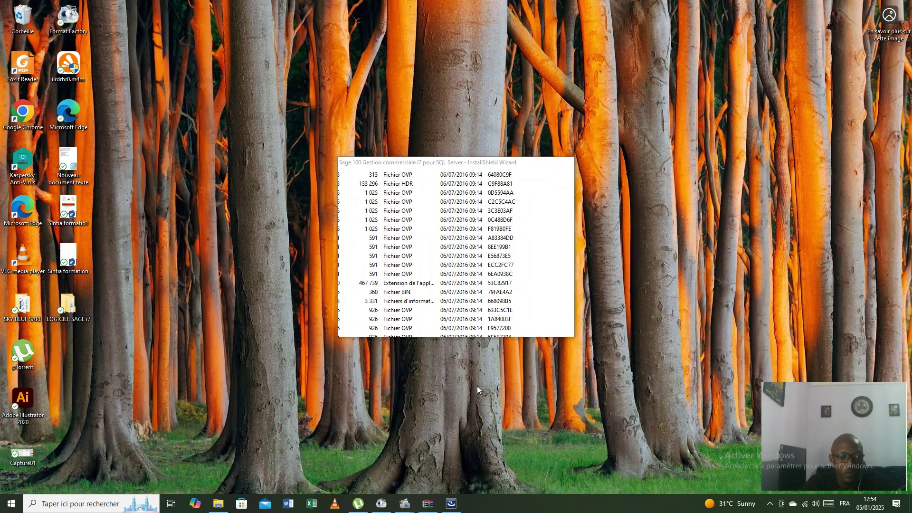
click(11, 504)
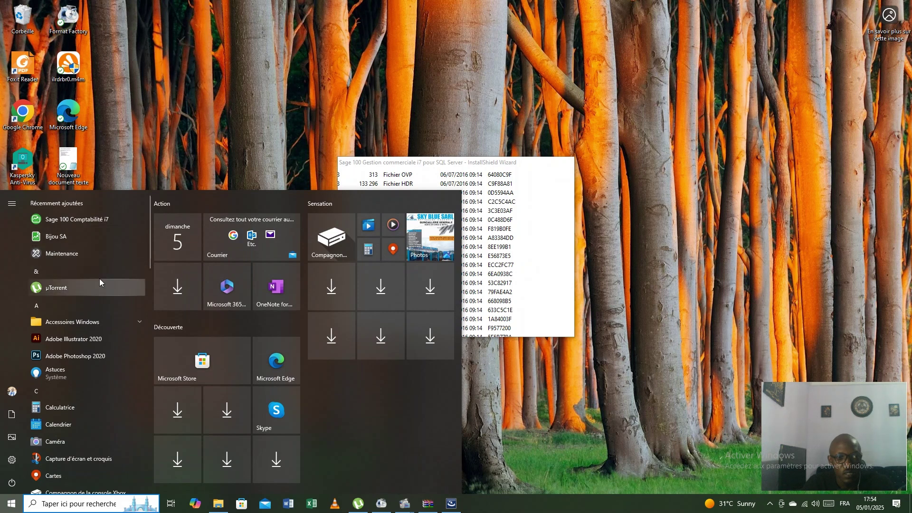
click(215, 156)
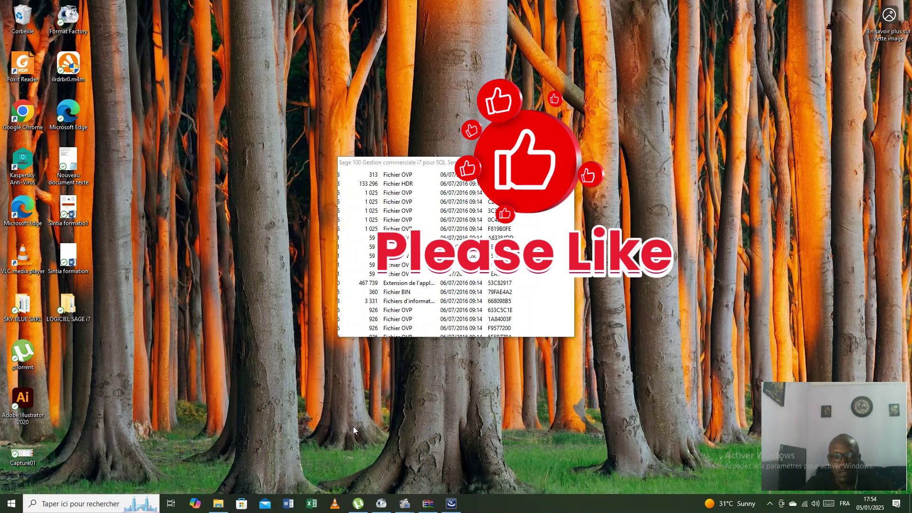
View the training folders inside FORMATION PRATIQUE SAGE 100, and put the file window away
click(218, 507)
click(10, 31)
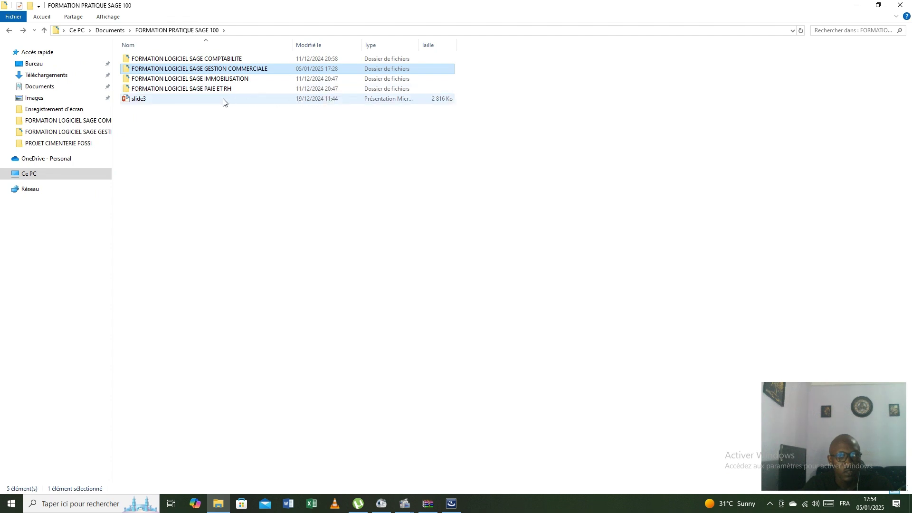
click(858, 6)
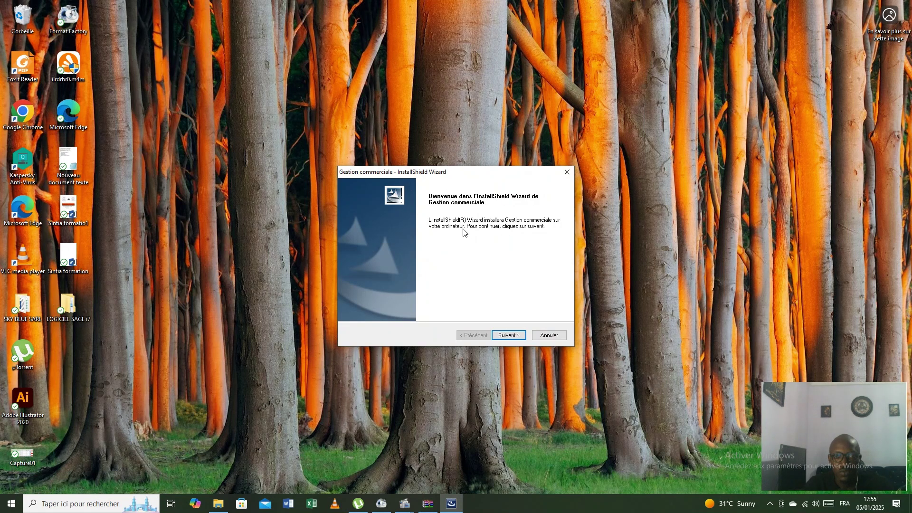
Start the Gestion commerciale installation and keep the default destination folder under C:\Program Files (x86)\Sage
click(518, 336)
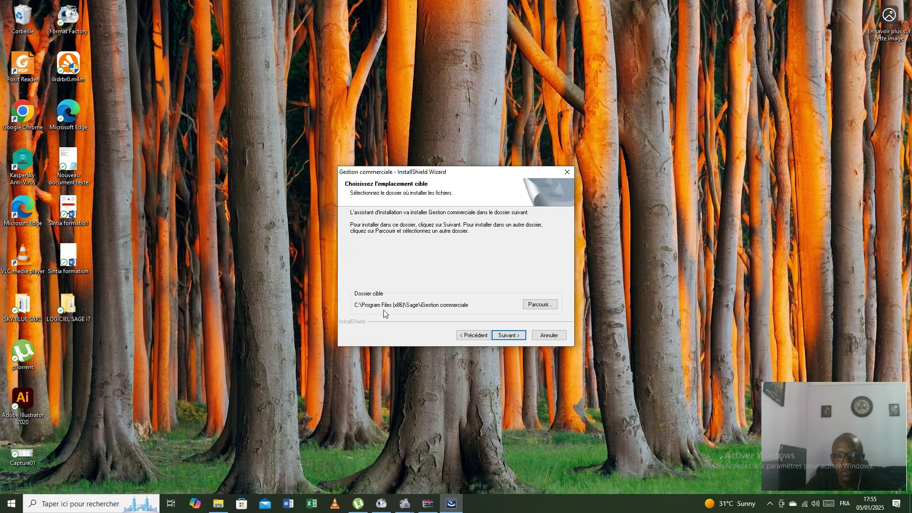
click(515, 337)
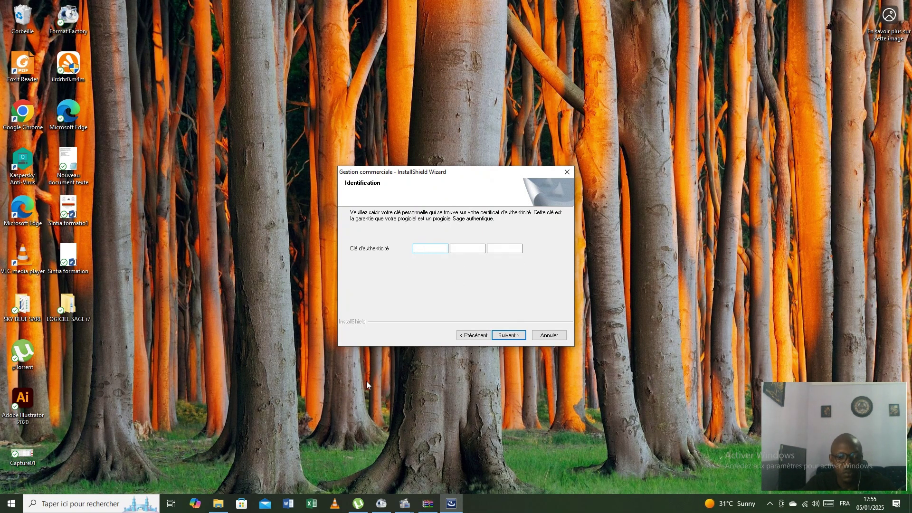
Open the Cle text file in the innermost Sage.100.Gestion.Commerciale.i7.v8.01 folder of FORMATION LOGICIEL SAGE GESTION COMMERCIALE
click(221, 506)
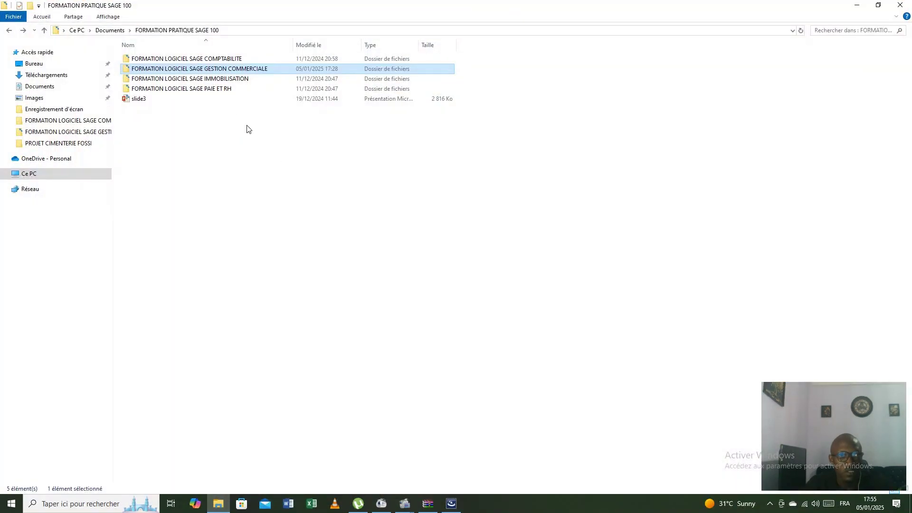
double_click(222, 72)
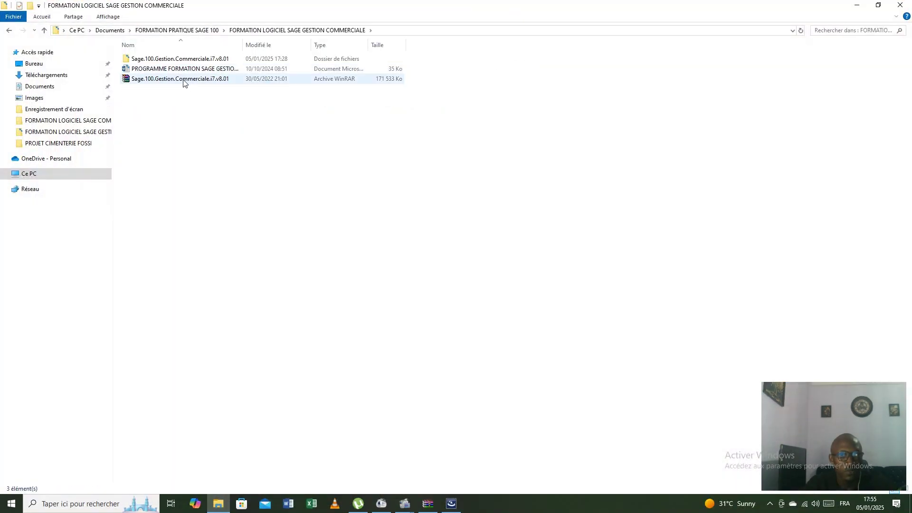
double_click(177, 61)
double_click(174, 62)
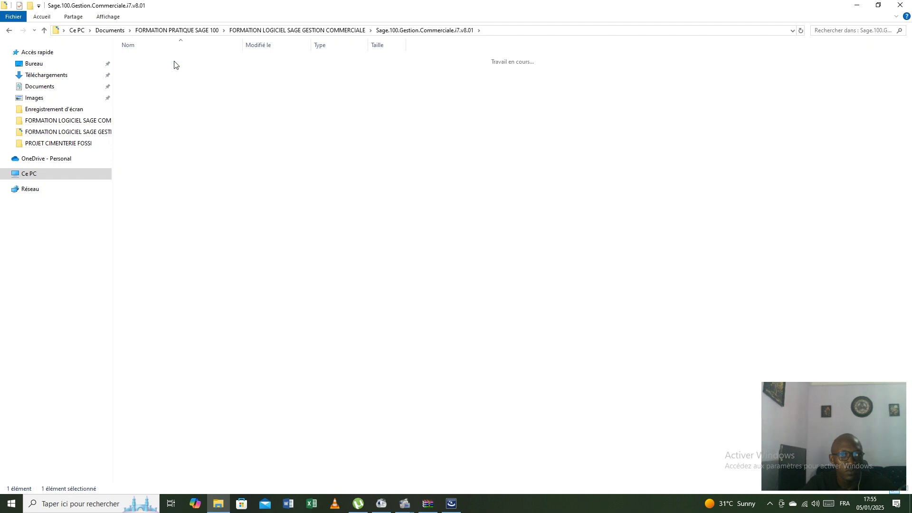
double_click(174, 62)
double_click(175, 63)
double_click(174, 64)
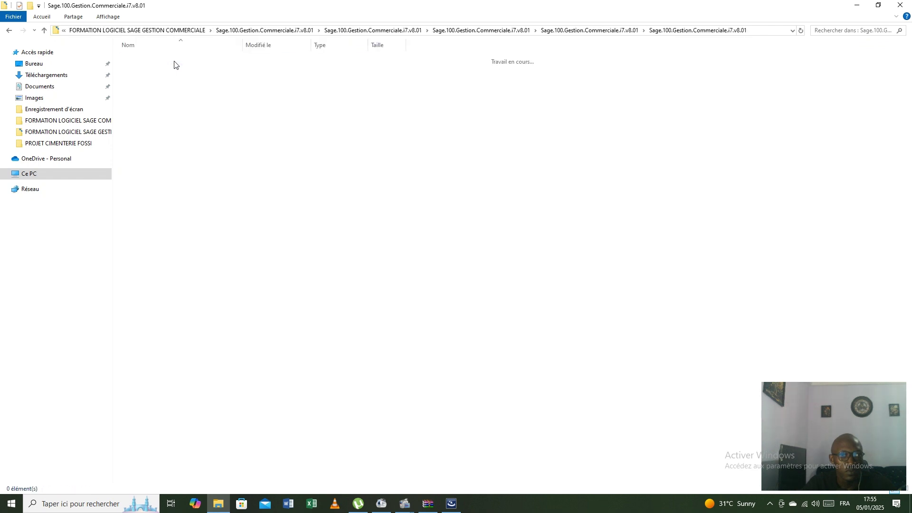
double_click(161, 90)
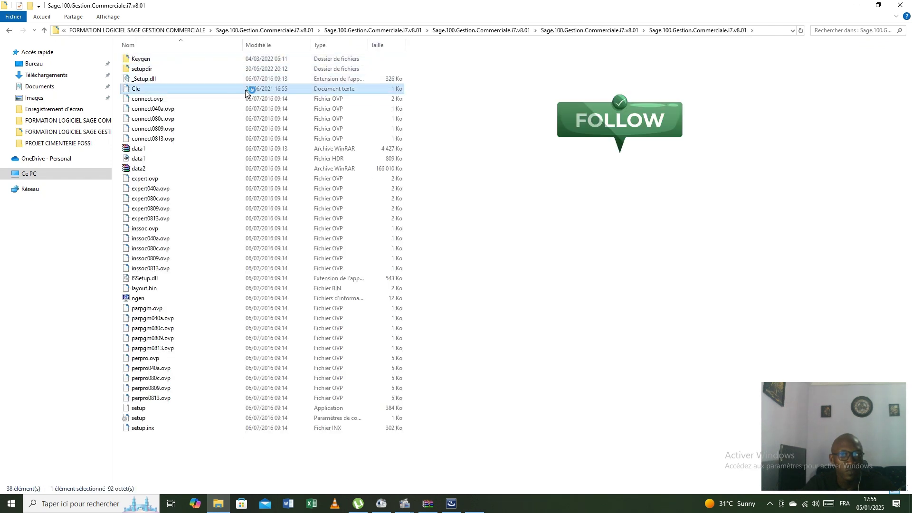
Fill in the three parts of the authenticity key from the Cle note in the installer and validate the identification
click(582, 119)
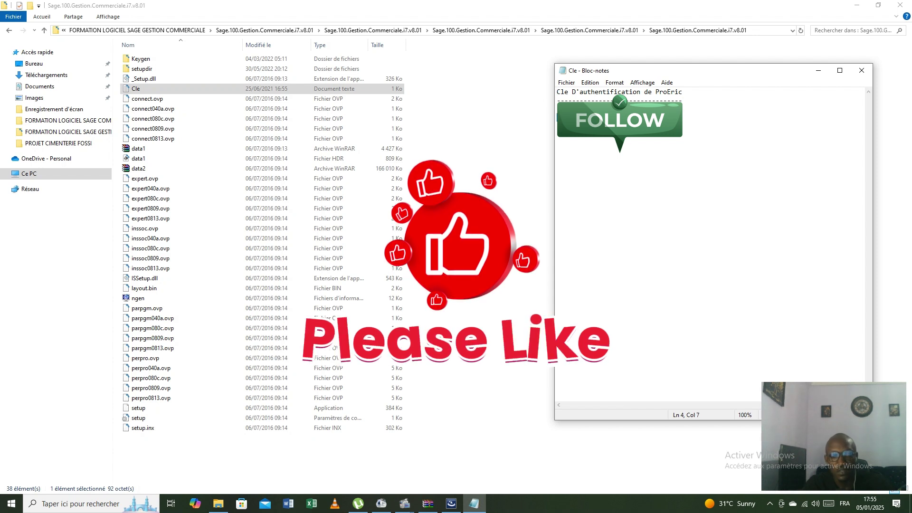
click(452, 504)
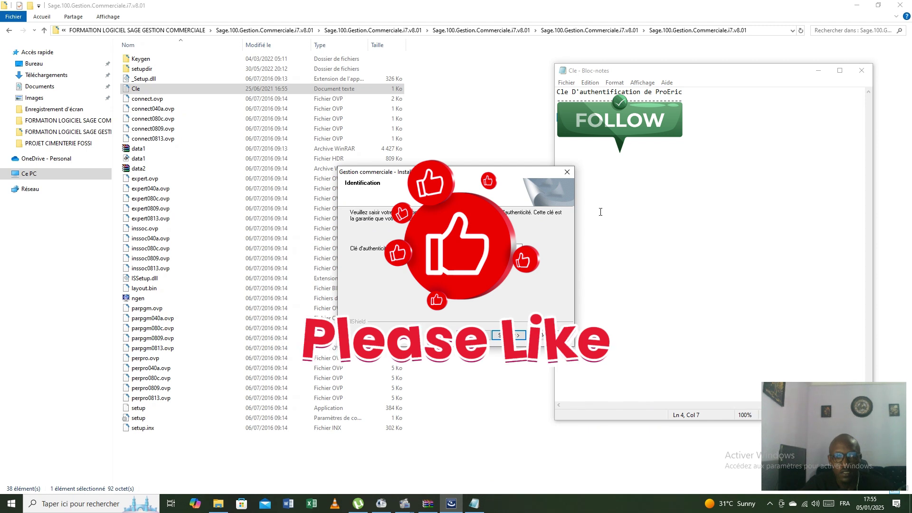
click(599, 209)
click(606, 119)
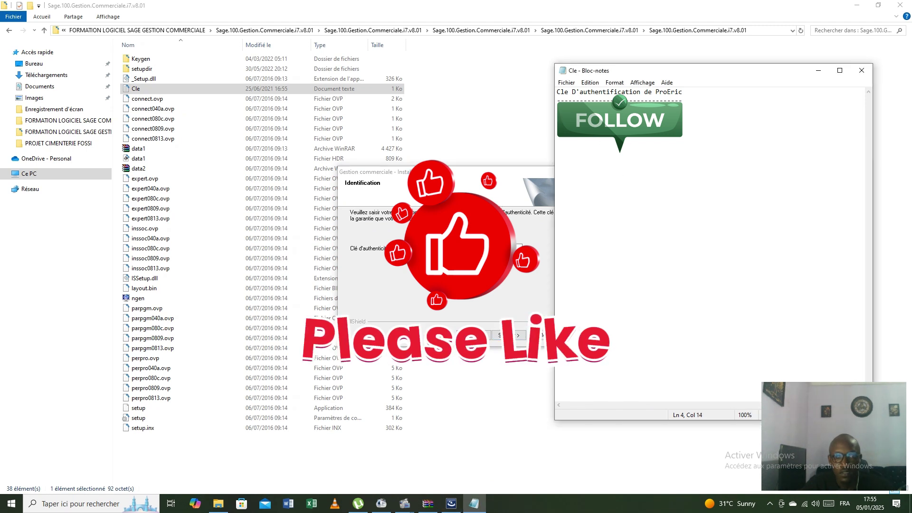
key(alt+Tab)
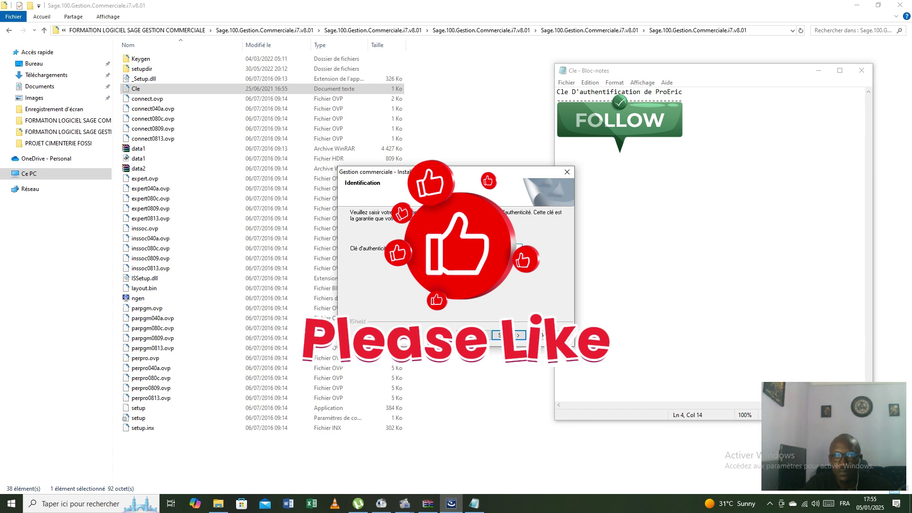
key(alt+Tab)
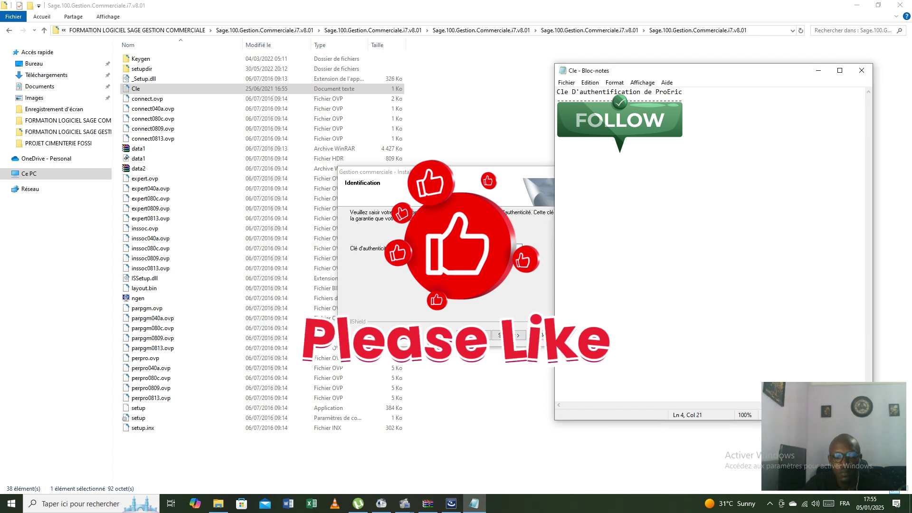
click(458, 248)
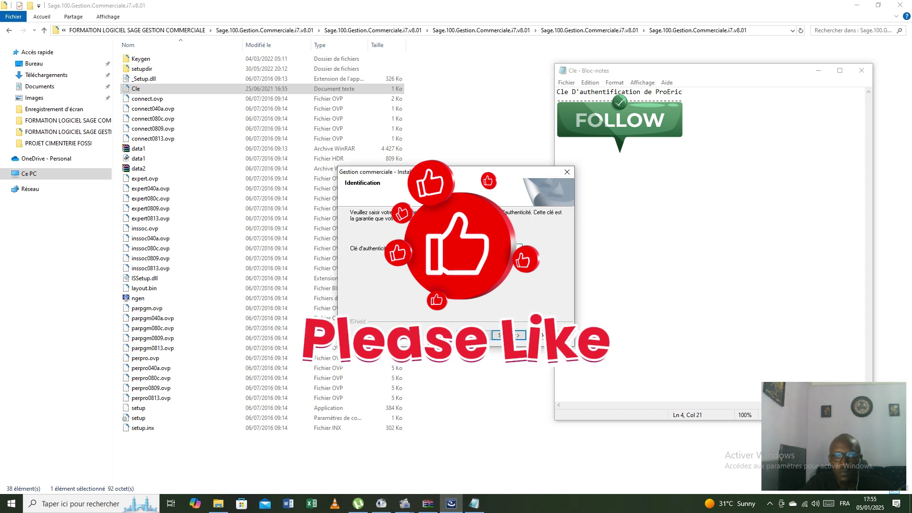
click(517, 338)
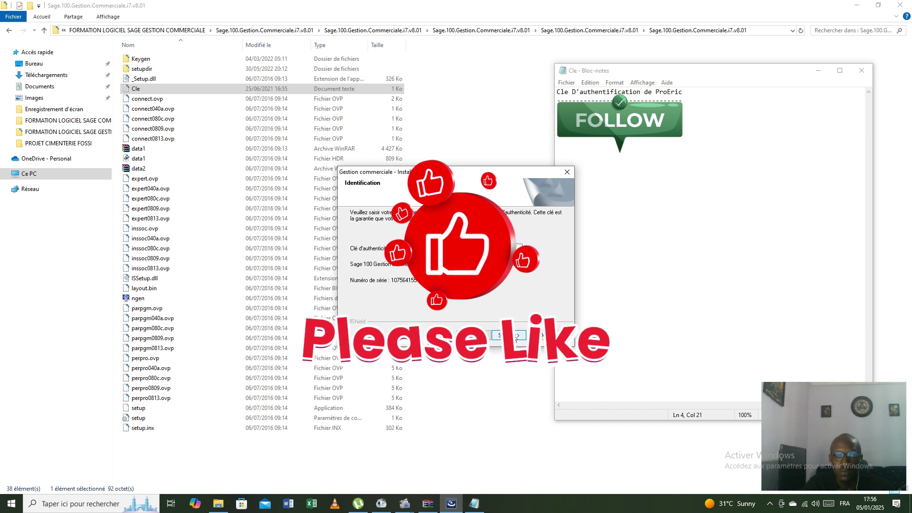
click(516, 334)
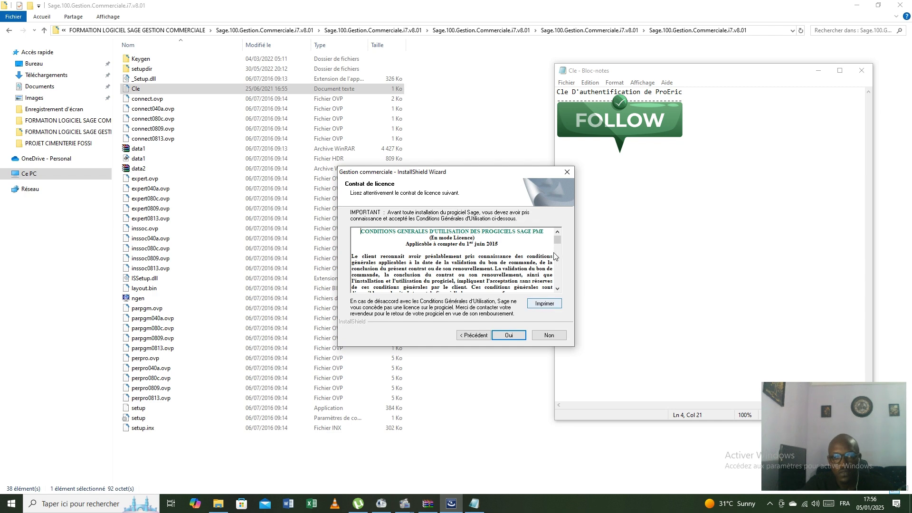
Go through the Sage licence agreement to its end and accept it
drag(558, 240, 566, 294)
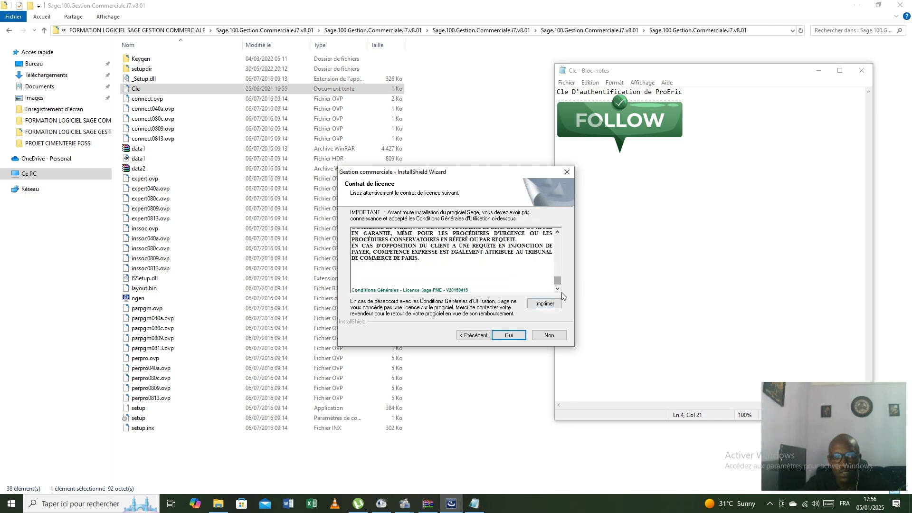
click(508, 336)
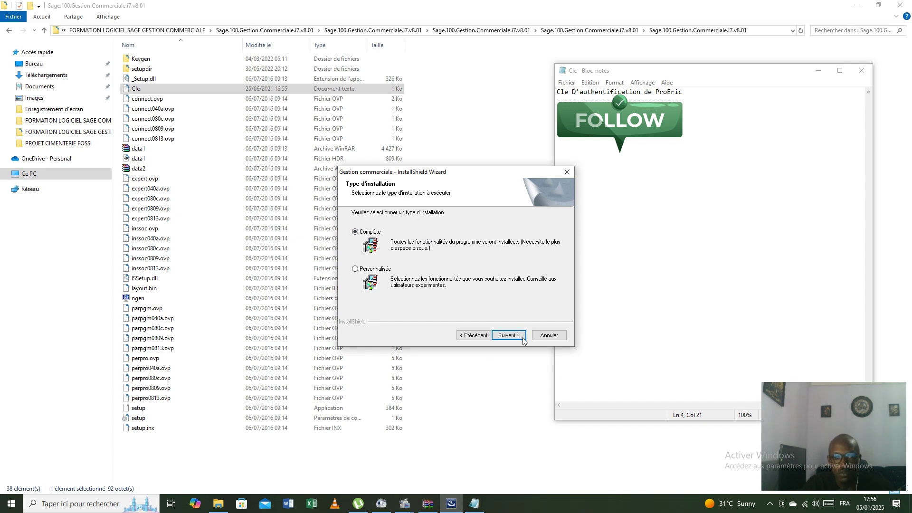
Run the Gestion commerciale installation with the Complète type, close the Cle note and finish the wizard
click(508, 336)
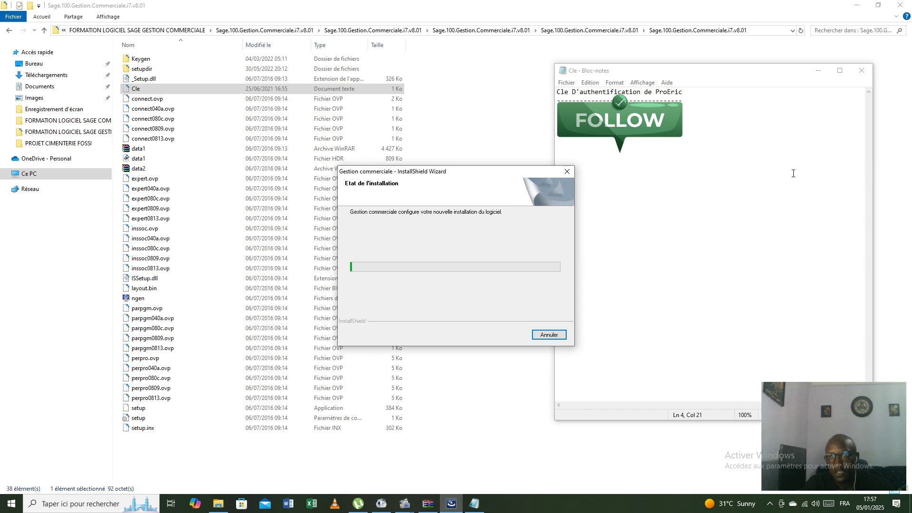
click(865, 75)
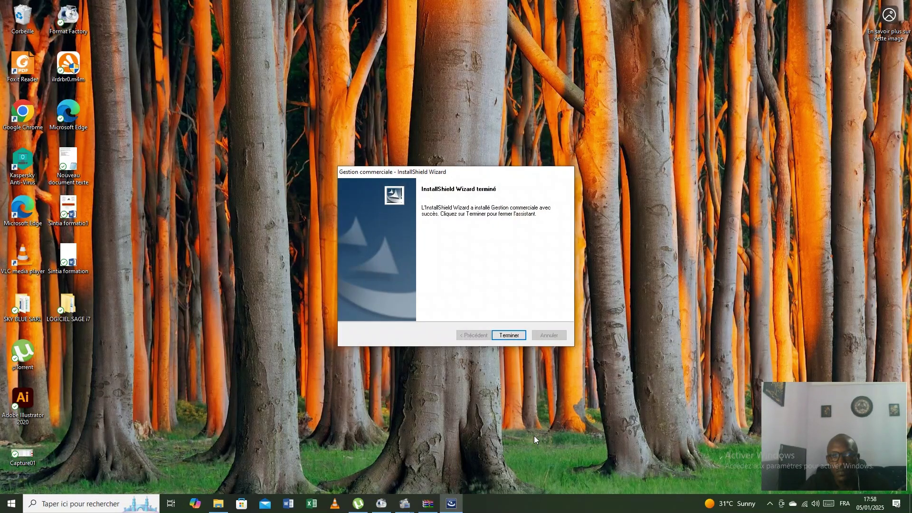
click(509, 336)
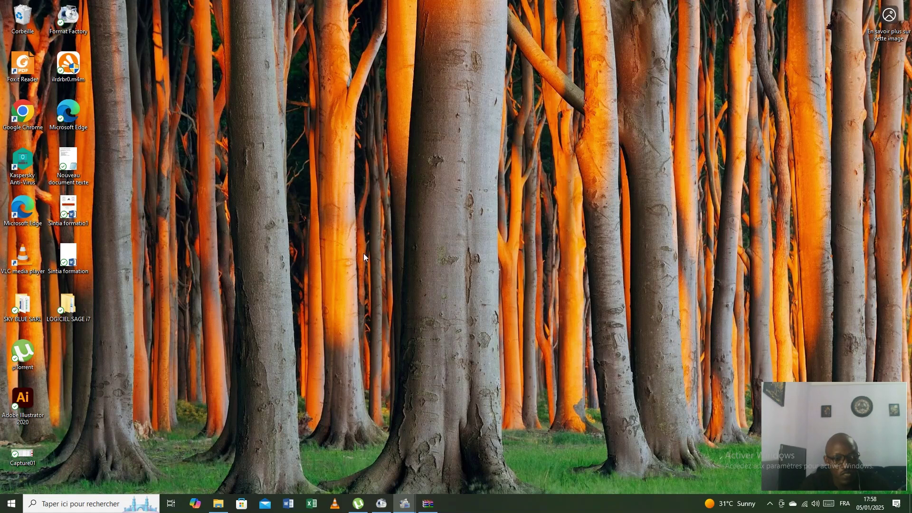
Check the recently added programs and the Sage folder in the Windows Start menu for the installed Sage 100 i7 applications
click(11, 508)
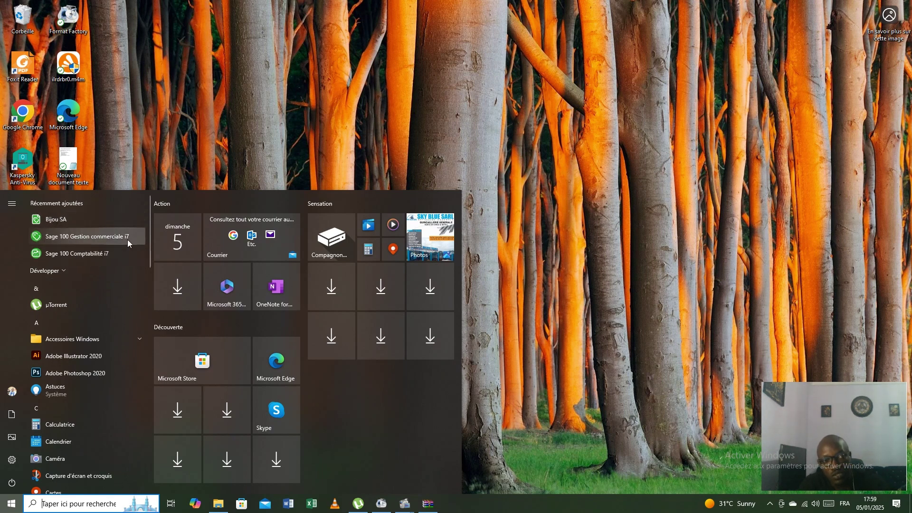
click(61, 270)
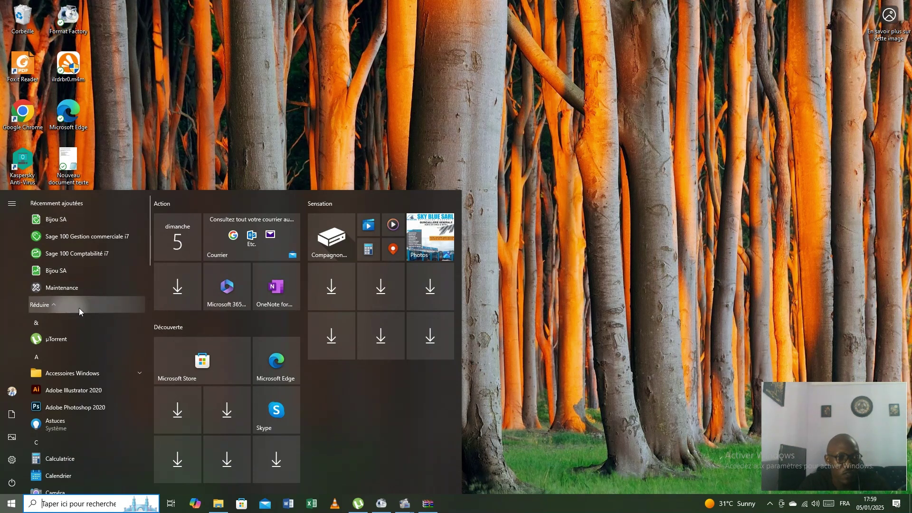
scroll(73, 389, down, 4)
scroll(73, 370, down, 15)
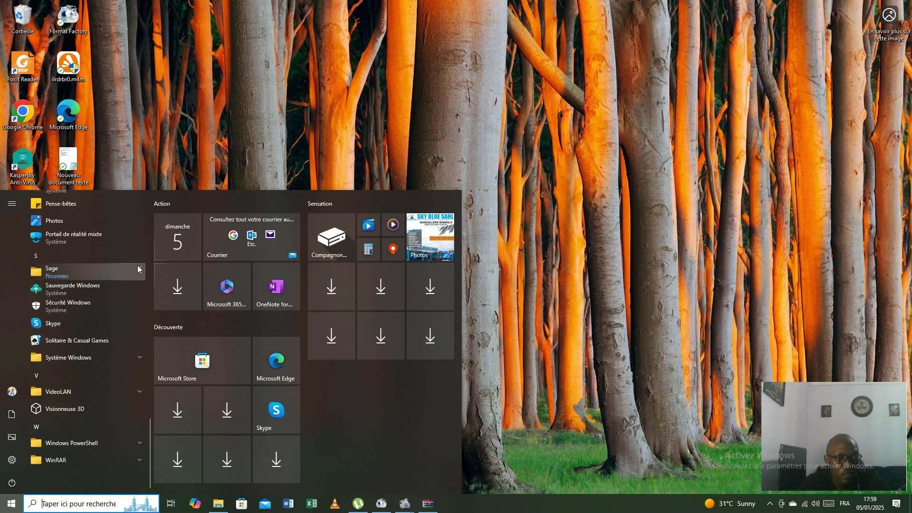
click(102, 270)
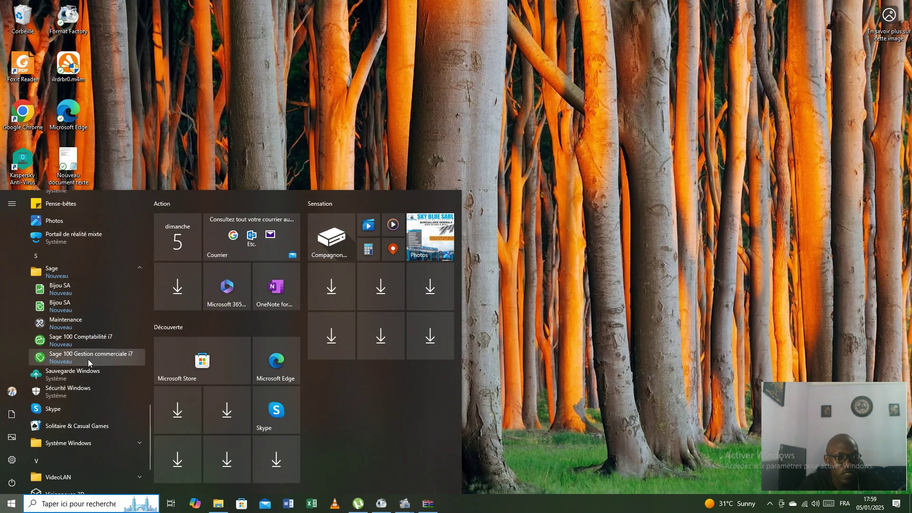
click(424, 346)
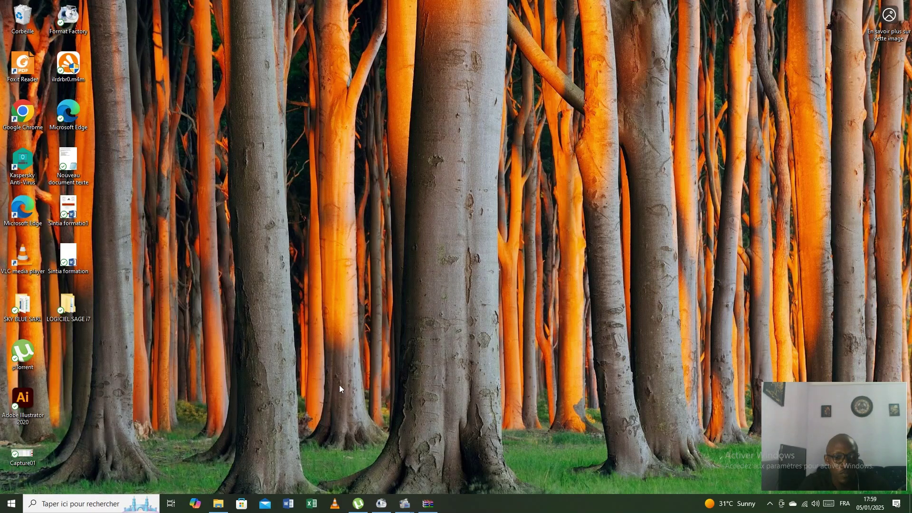
Look for the Sage 100 entries in the Control Panel's Programmes et fonctionnalités list, then close it
click(79, 505)
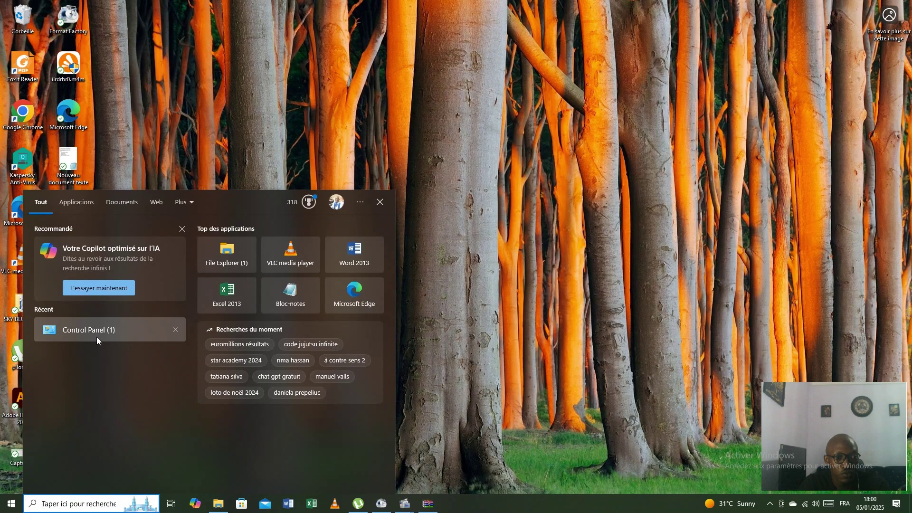
click(93, 330)
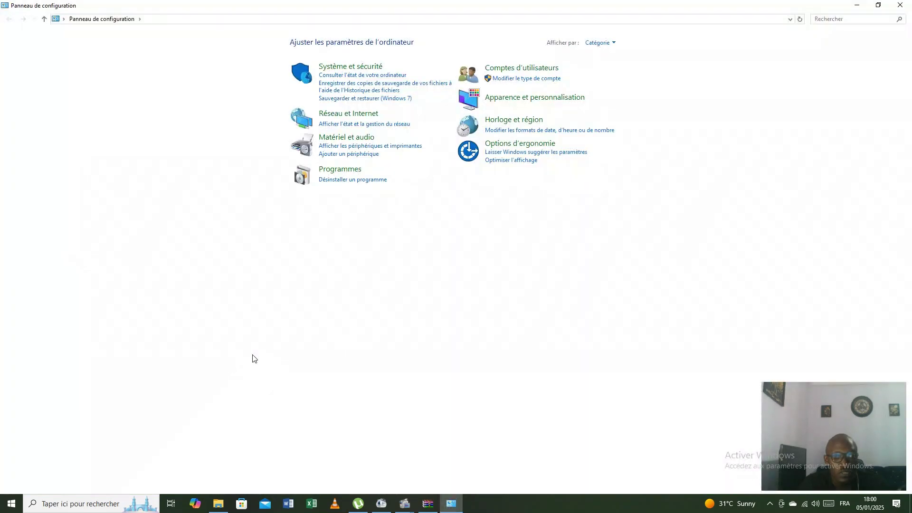
click(343, 171)
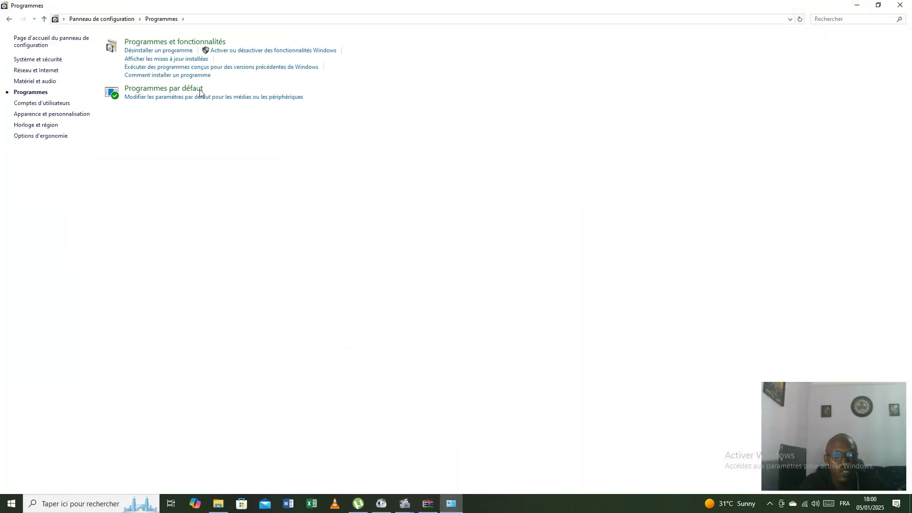
click(164, 44)
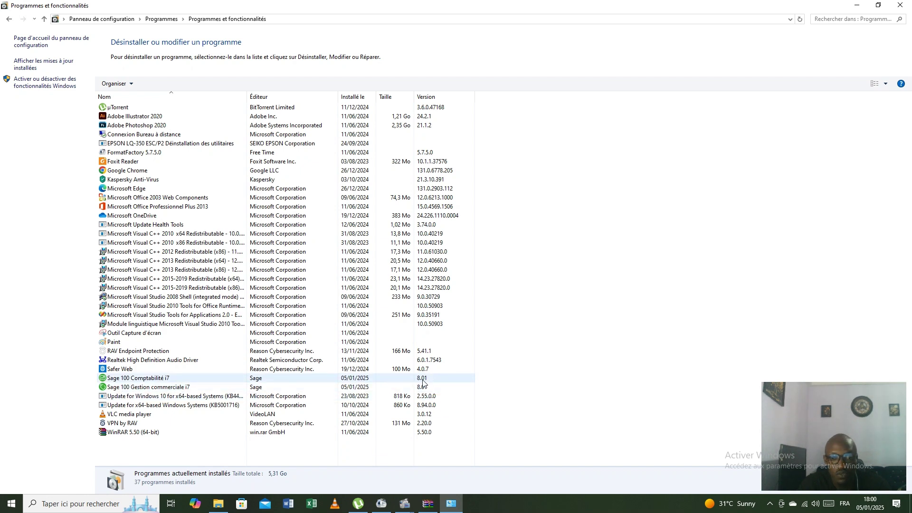
click(901, 6)
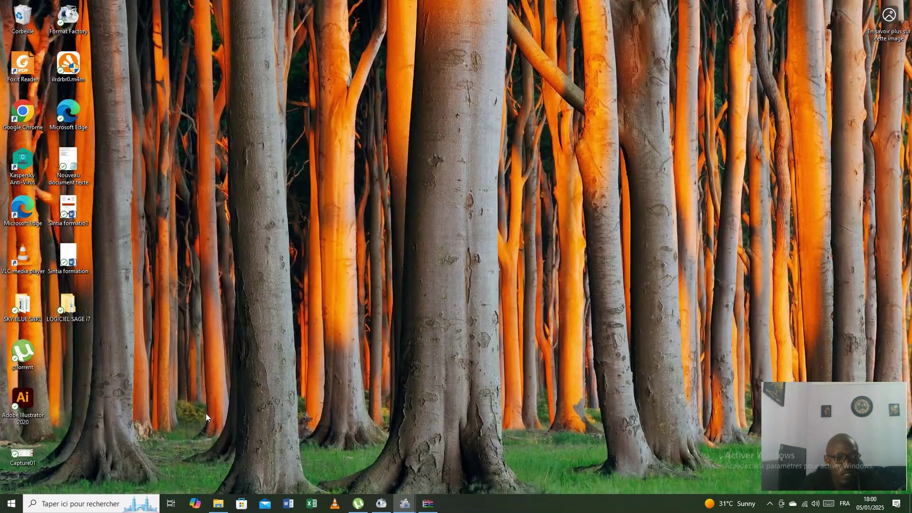
Switch to File Explorer and open the Sage folder in Programmes (x86) on Disque local (C:)
click(218, 510)
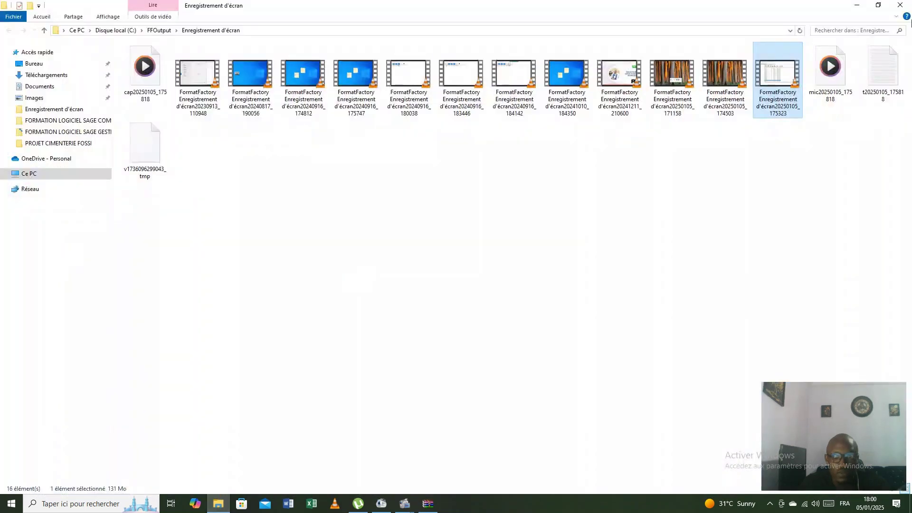
click(43, 169)
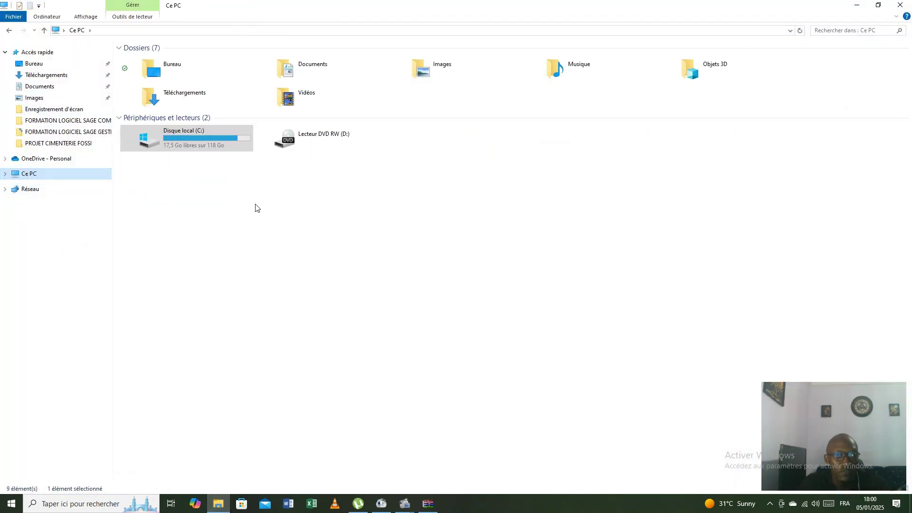
double_click(191, 151)
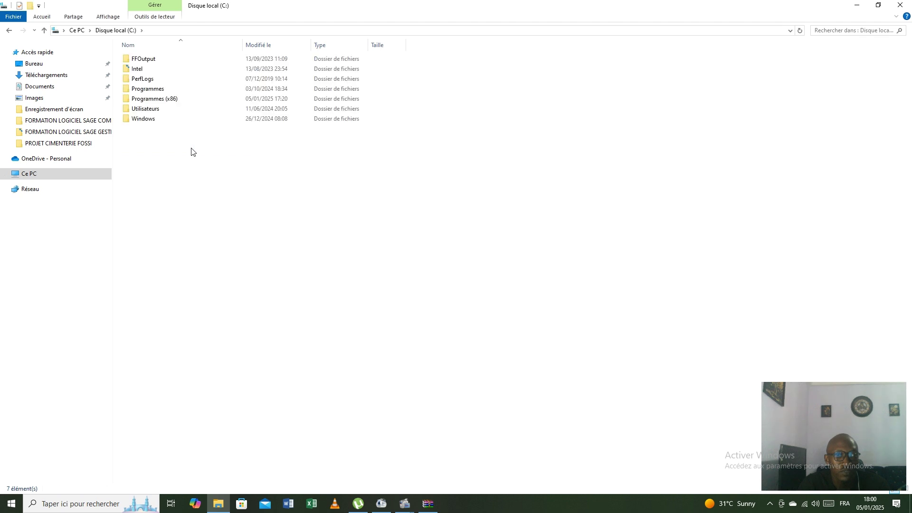
double_click(162, 103)
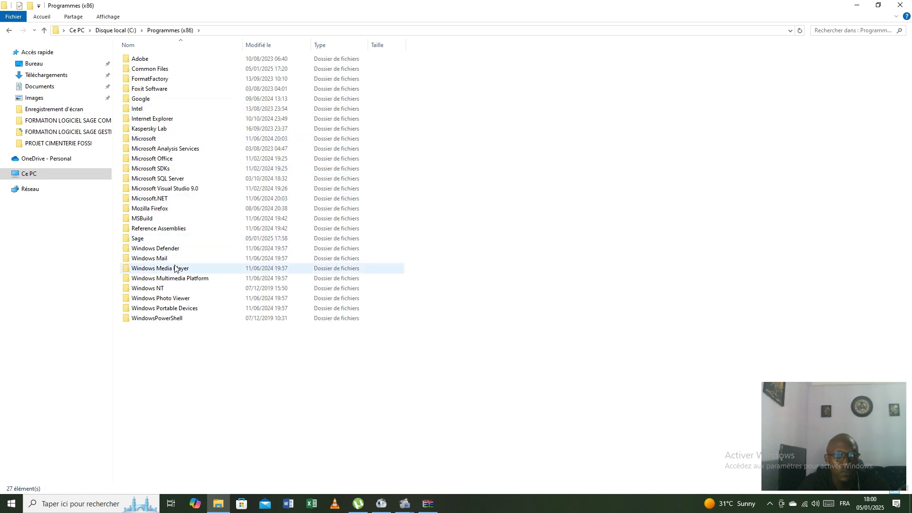
double_click(159, 240)
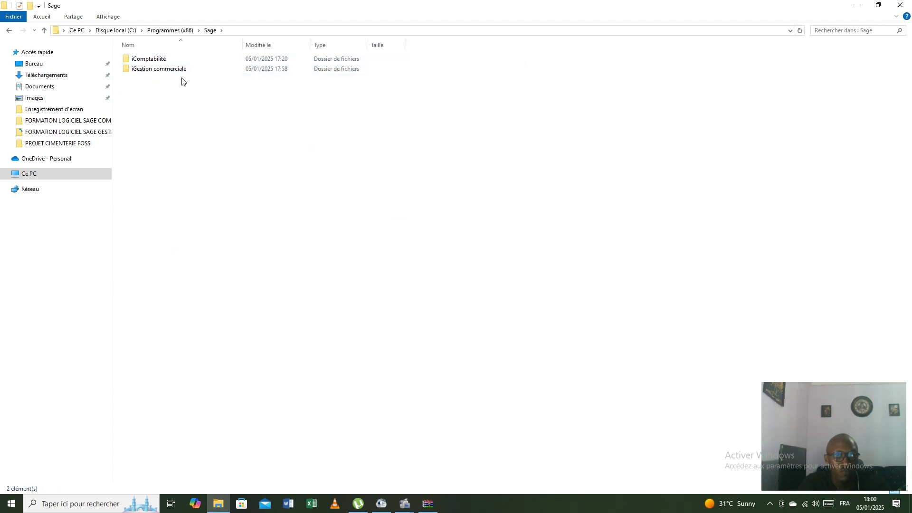
Examine the iComptabilité program folder and its Options subfolder, then return to the Sage folder
double_click(148, 60)
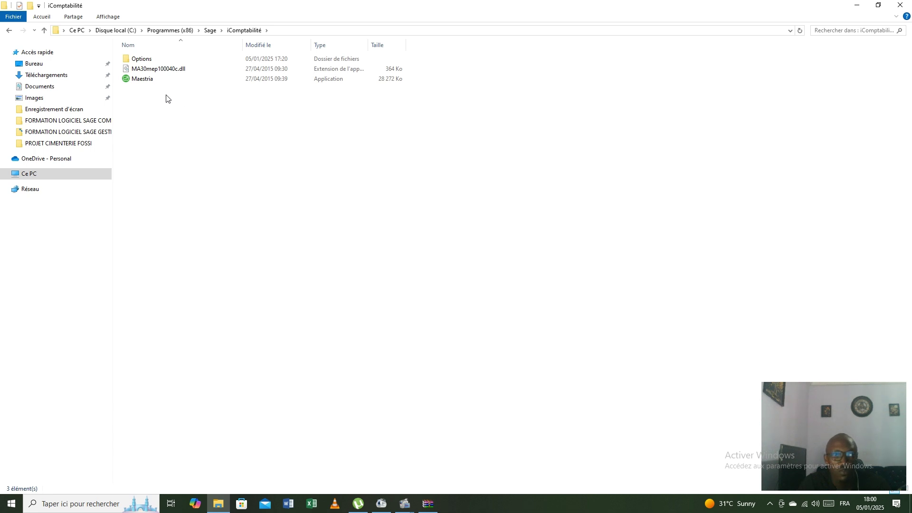
double_click(140, 59)
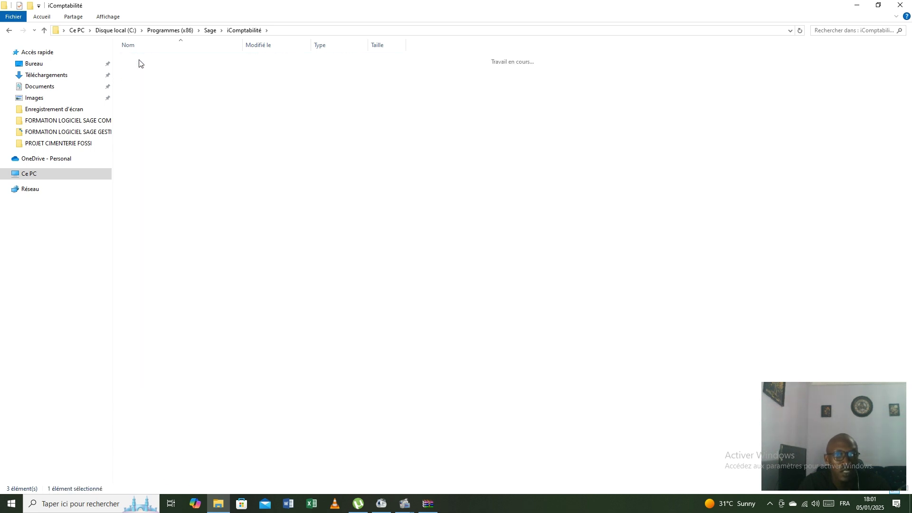
click(10, 31)
click(10, 31)
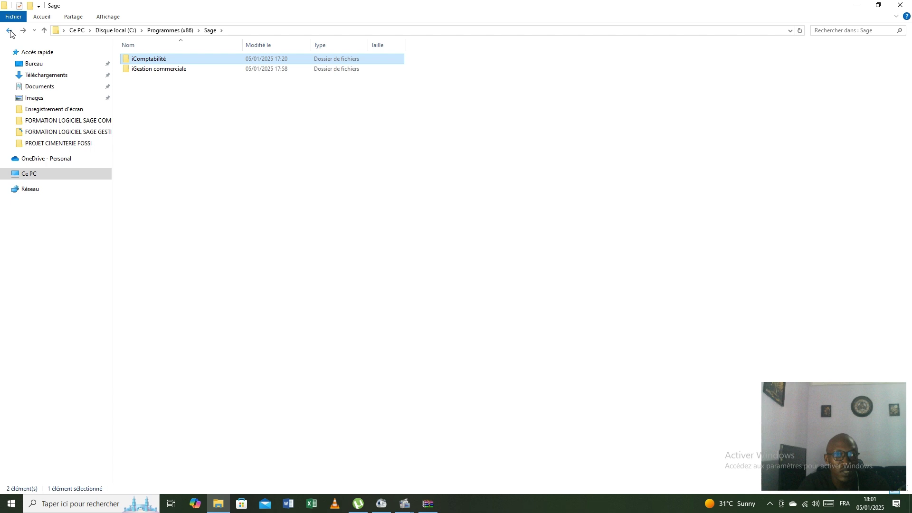
Examine the iGestion commerciale program folder and its Options subfolder, then go back to Programmes (x86)
double_click(167, 69)
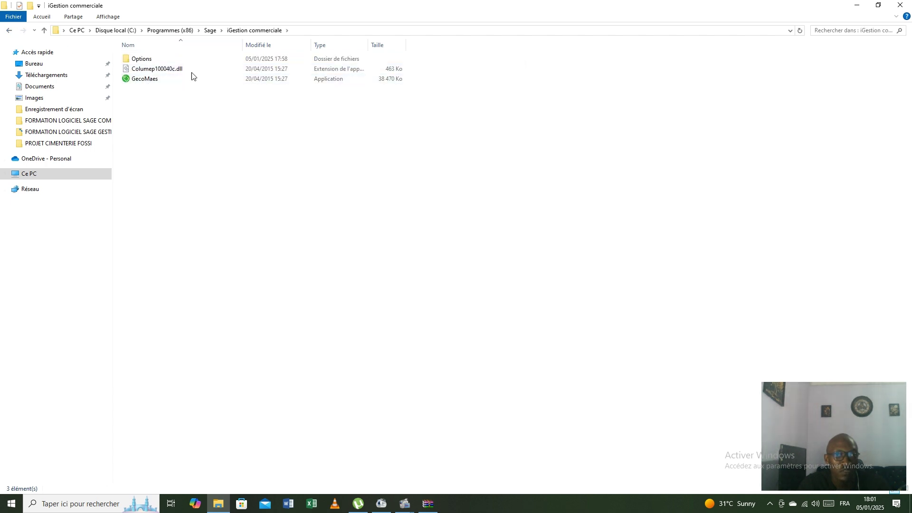
double_click(143, 59)
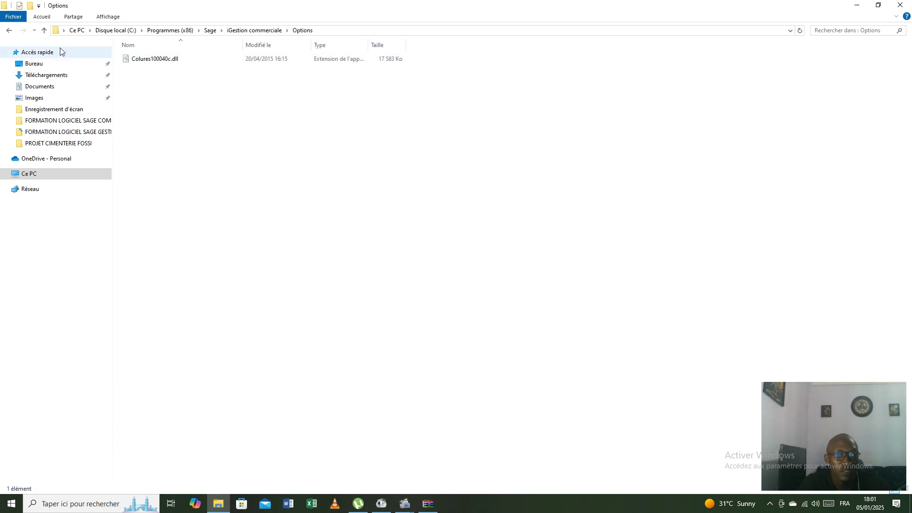
click(9, 31)
click(10, 31)
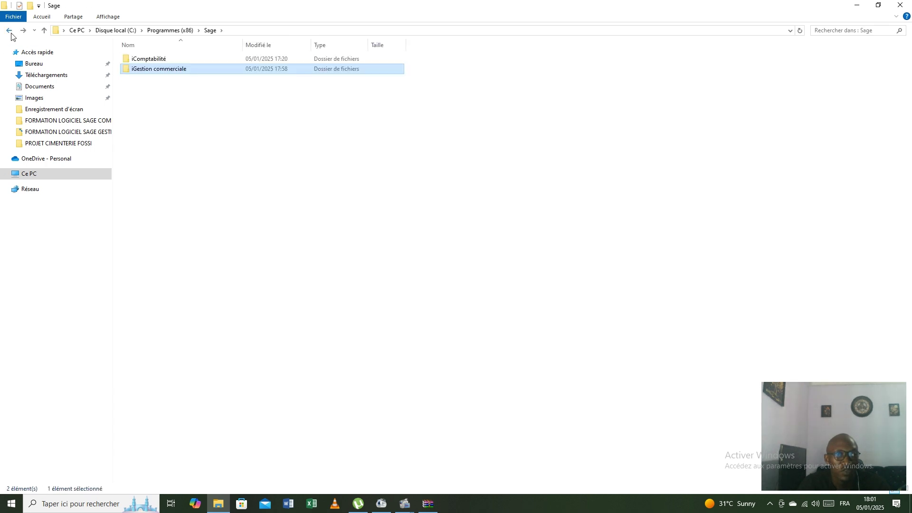
click(9, 31)
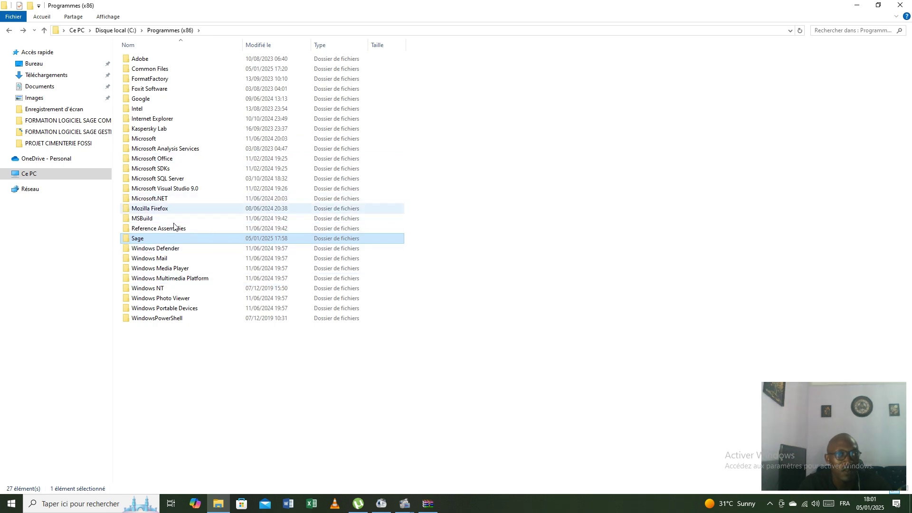
Open the Sage folder in Utilisateurs > Public > Documents publics on Disque local (C:)
click(41, 174)
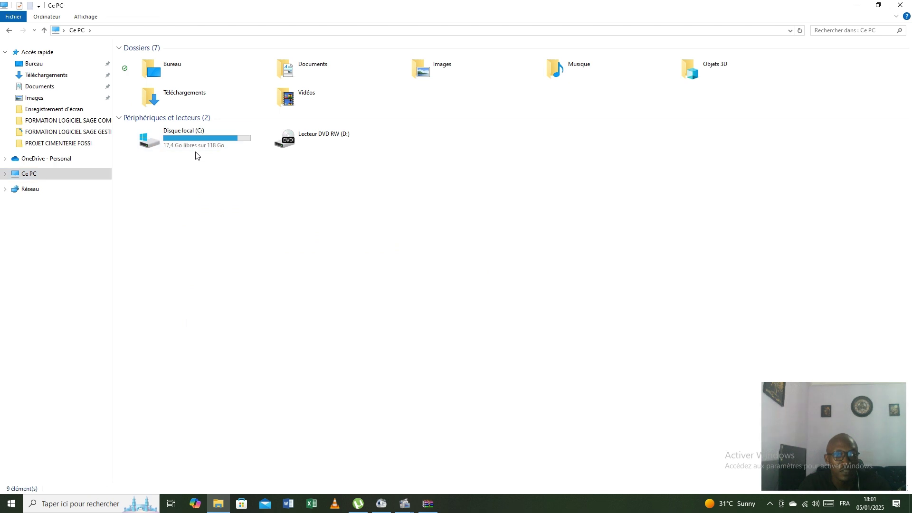
double_click(195, 147)
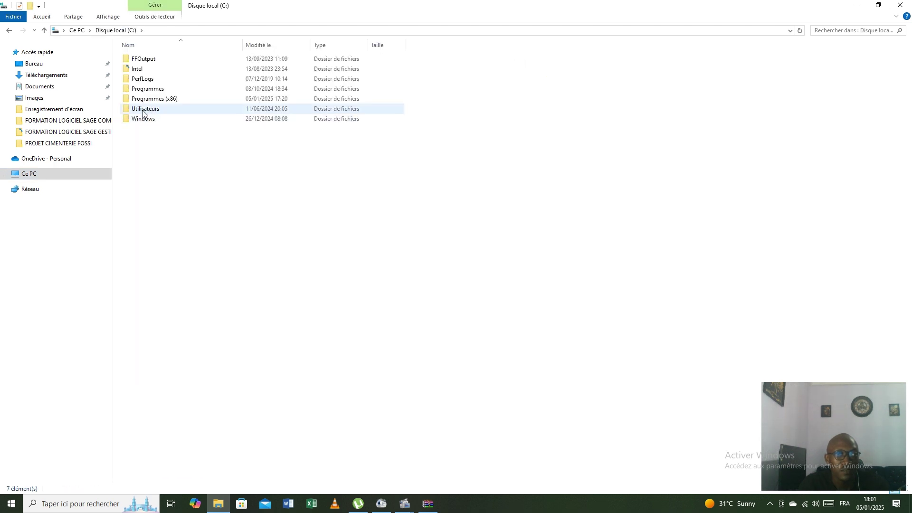
double_click(141, 110)
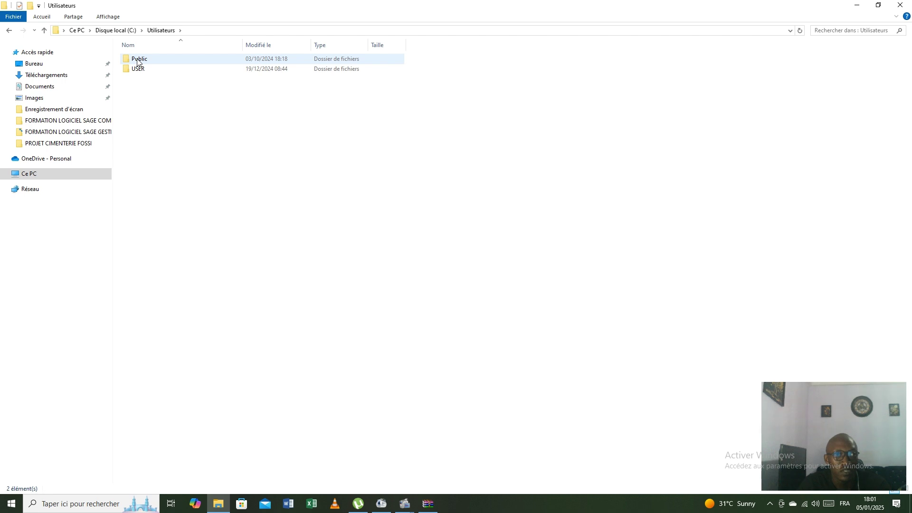
double_click(138, 62)
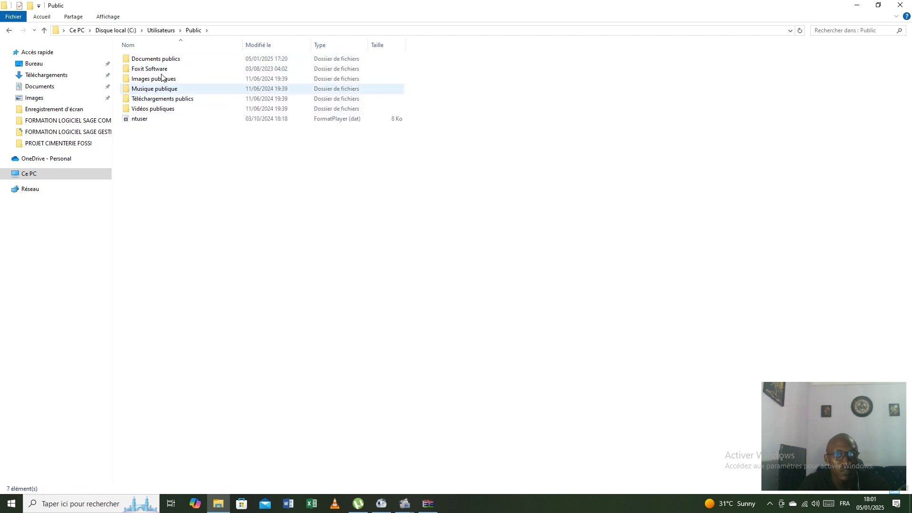
double_click(153, 62)
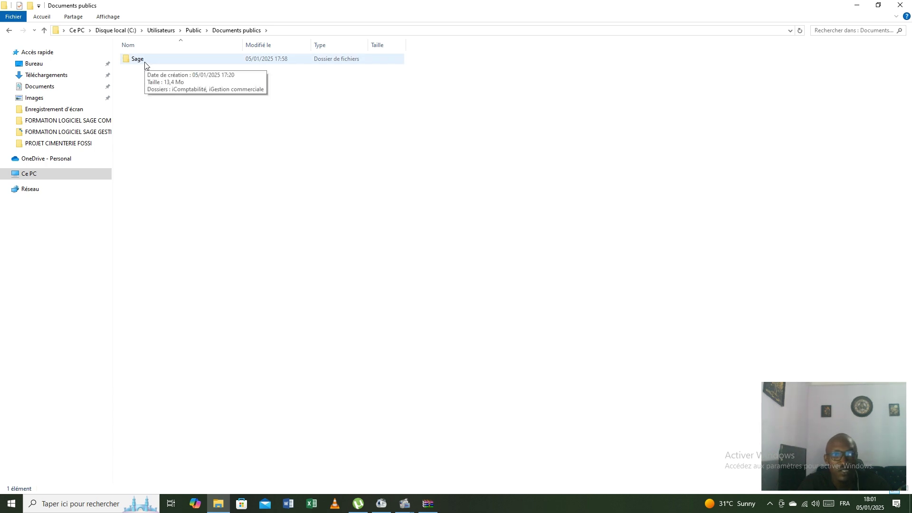
double_click(145, 62)
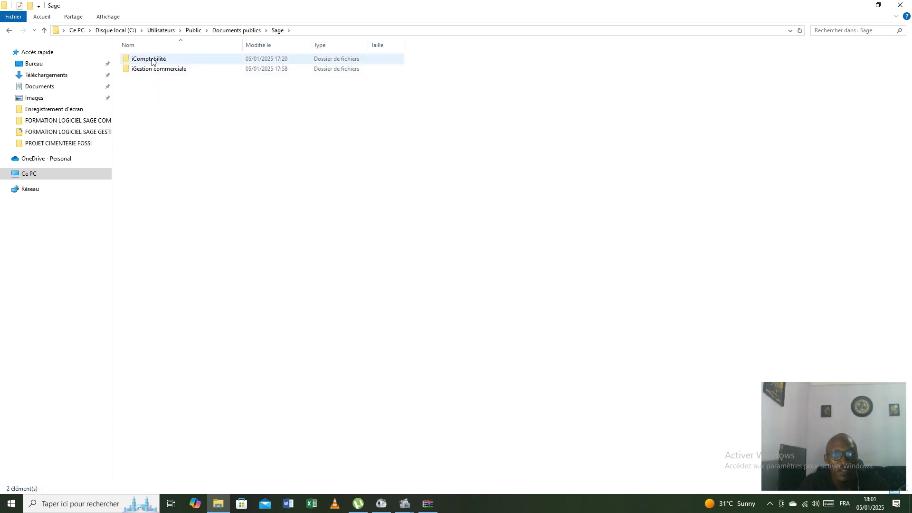
Examine the Etats libres folder in iComptabilité's Documents standards, then return to Documents standards
double_click(152, 62)
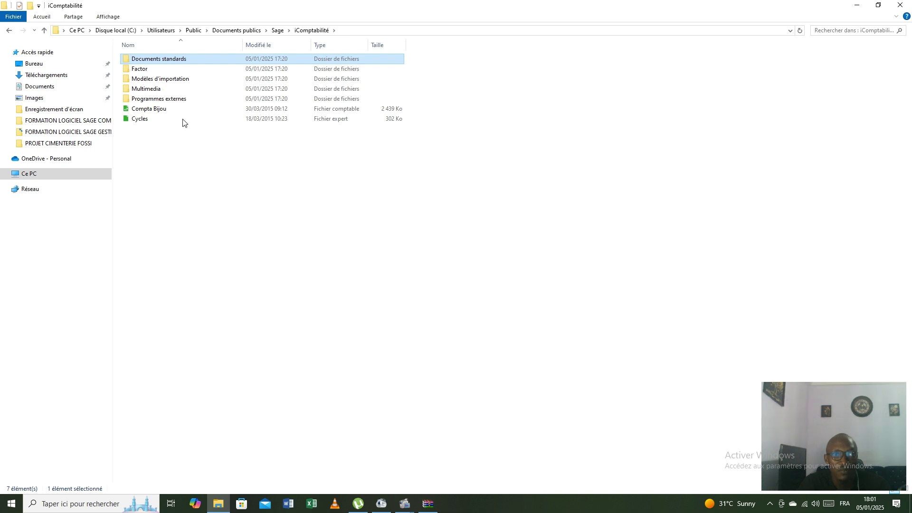
double_click(169, 59)
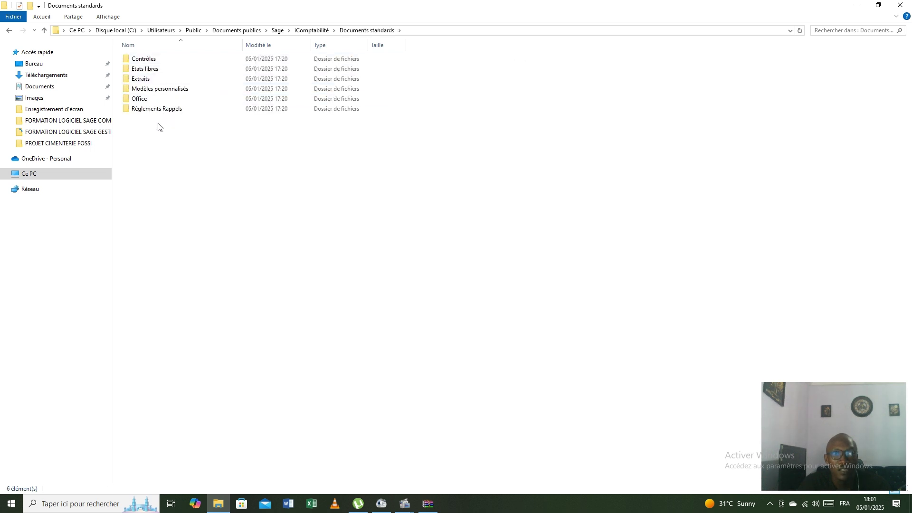
double_click(155, 69)
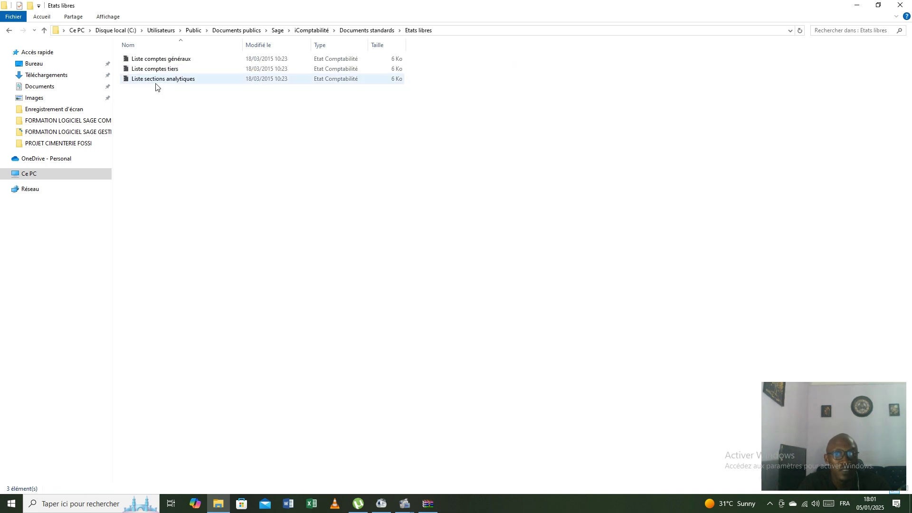
click(9, 31)
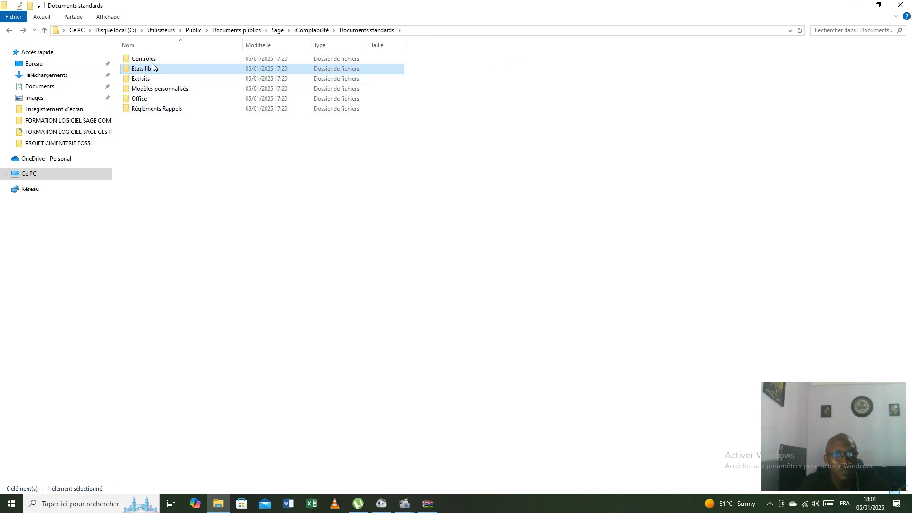
Examine the Contrôles folder in iComptabilité's Documents standards, then return to the iComptabilité folder
double_click(149, 62)
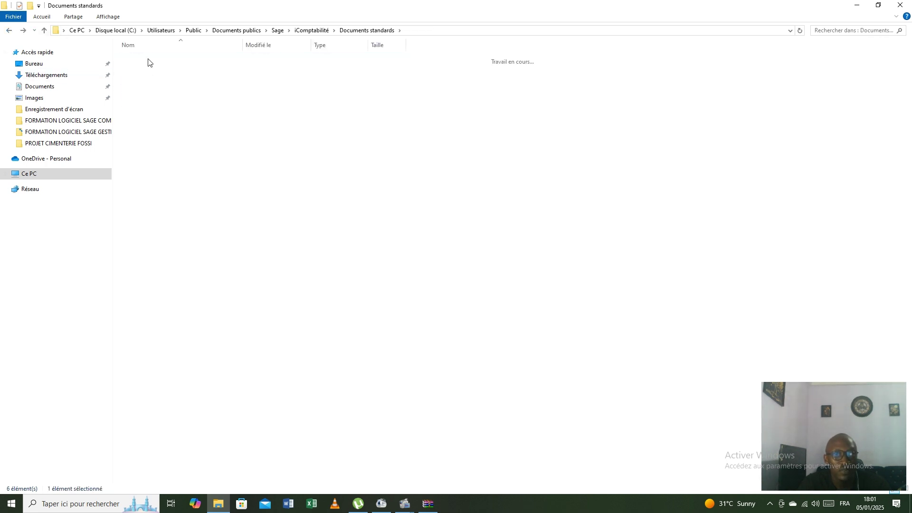
click(9, 31)
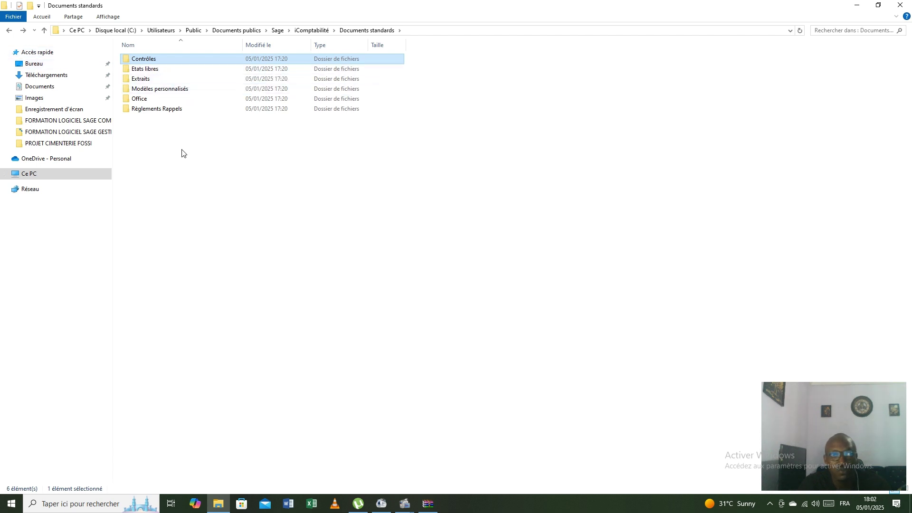
click(6, 33)
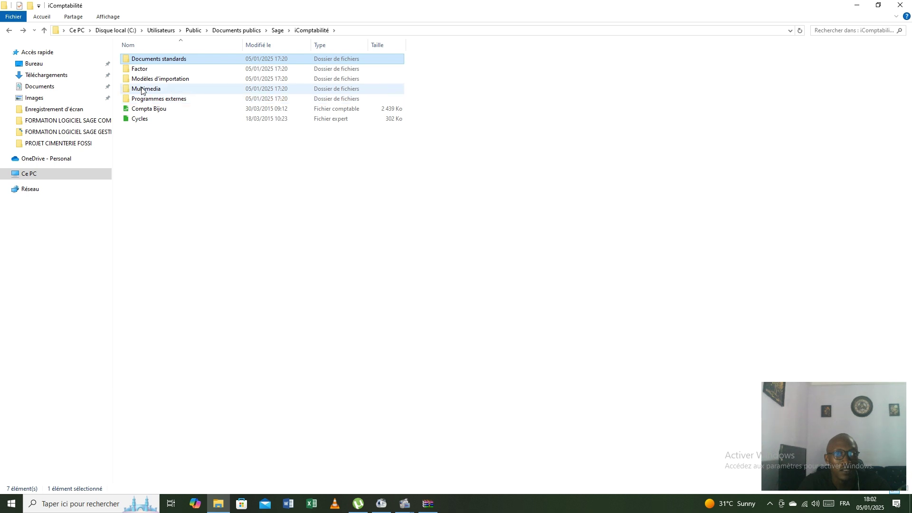
Examine the Modèles d'importation folder and its API subfolder, then return to the iComptabilité folder
double_click(172, 79)
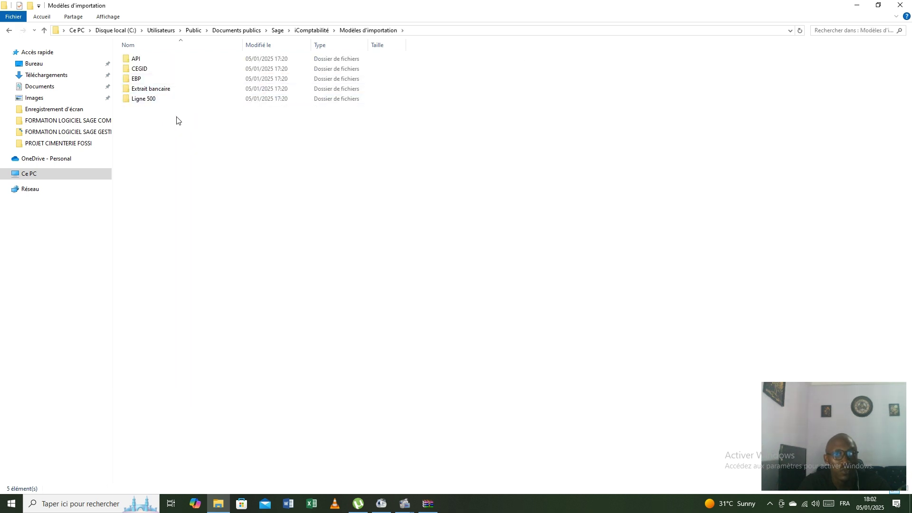
double_click(144, 60)
click(8, 31)
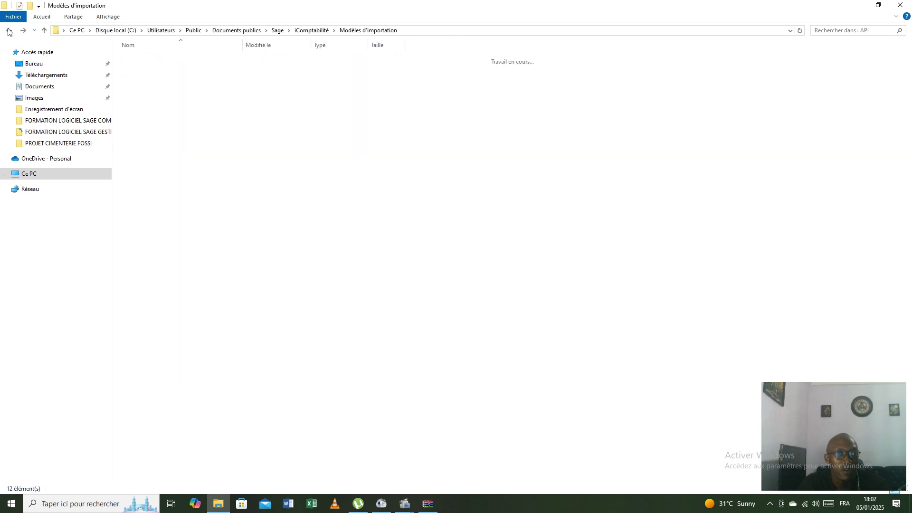
click(8, 31)
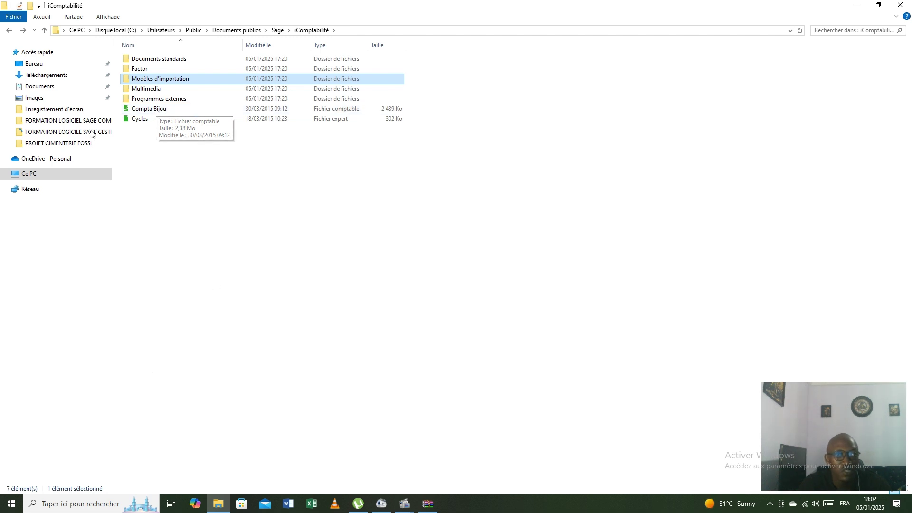
Go back from iComptabilité to the Public folder and close the file explorer window
click(9, 30)
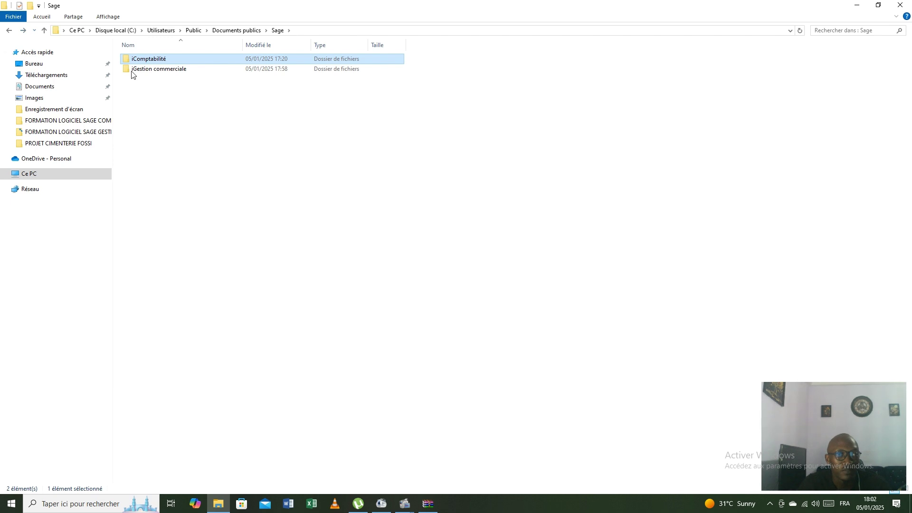
click(9, 31)
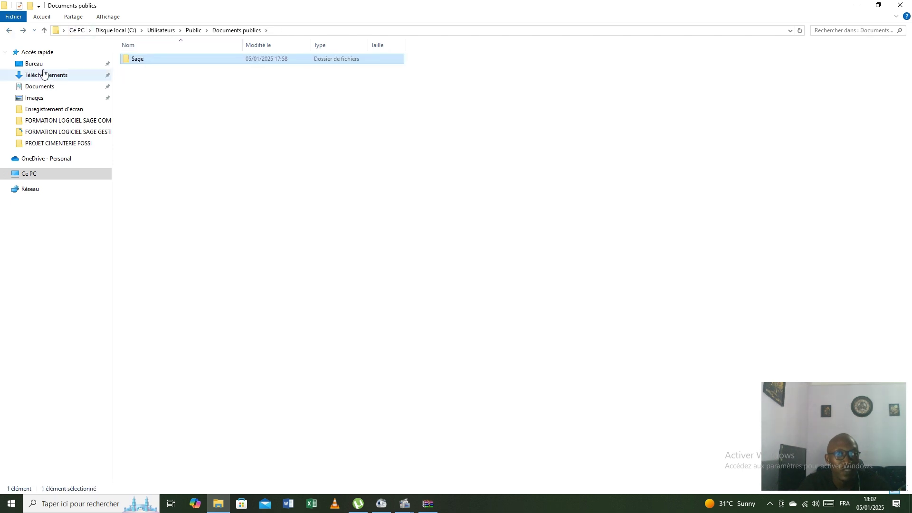
click(9, 31)
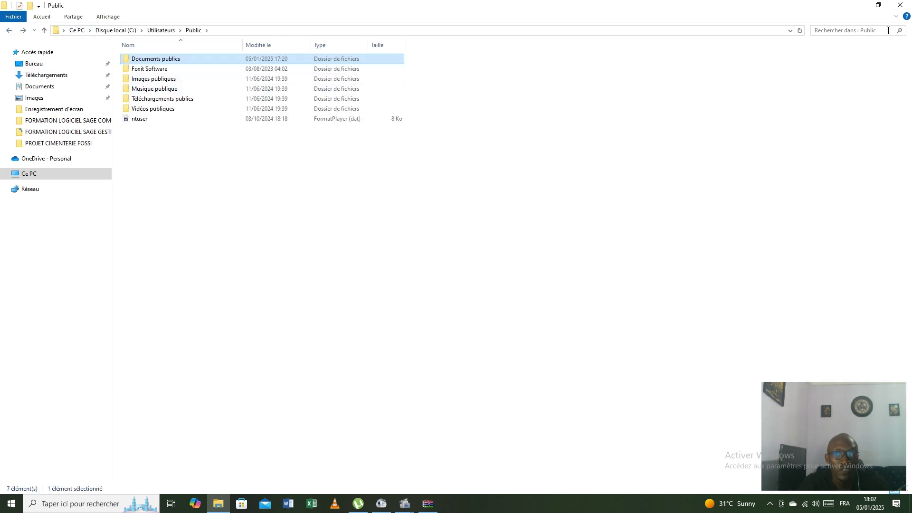
click(904, 5)
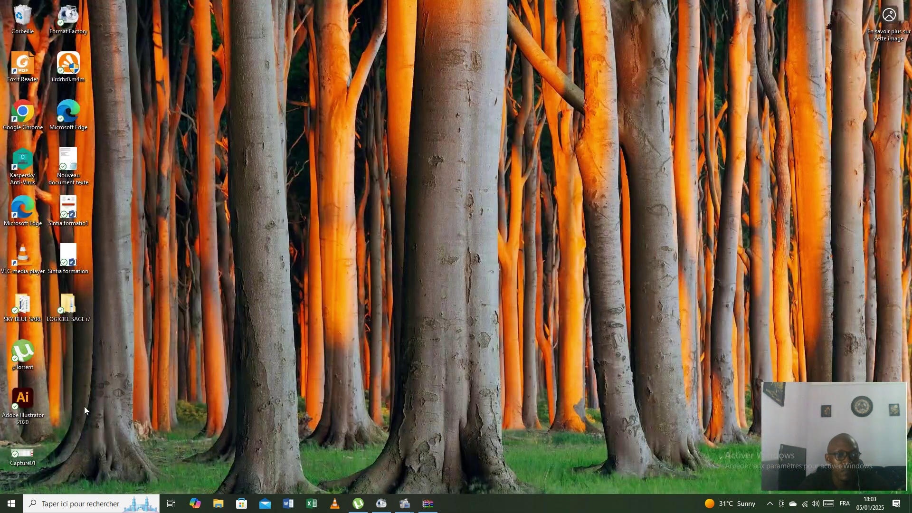